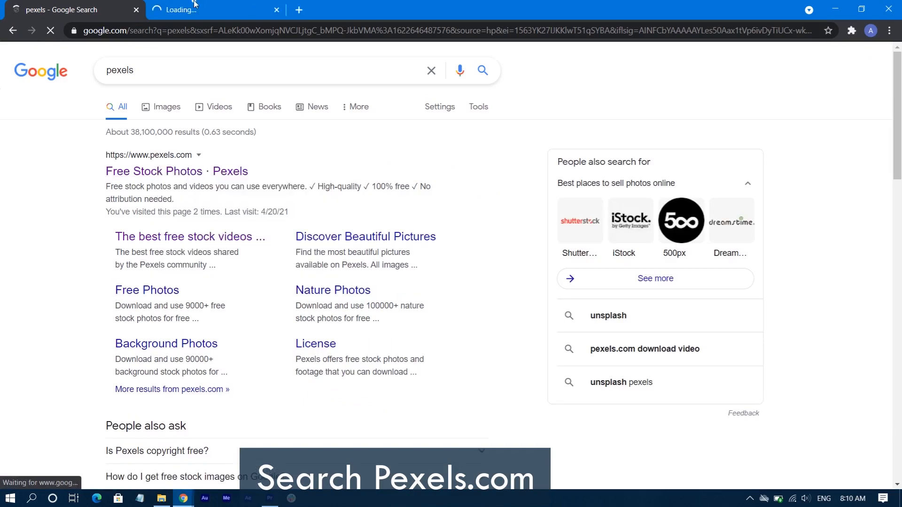
Search Pexels for "nature" and switch the results to videos.
{"action": "left_click", "coordinate": [342, 217]}
{"action": "type", "text": "nature"}
{"action": "key", "text": "Return"}
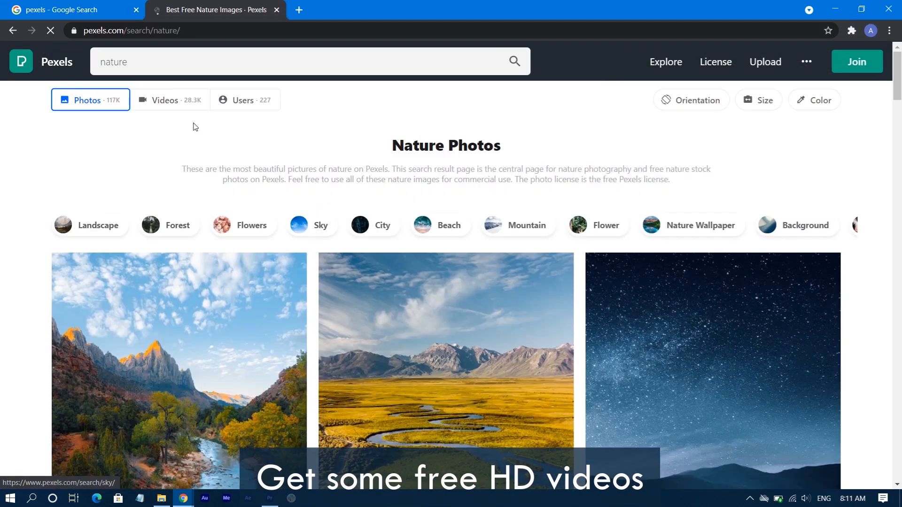
{"action": "left_click", "coordinate": [164, 100]}
{"action": "scroll", "coordinate": [234, 276], "scroll_direction": "down", "scroll_amount": 1}
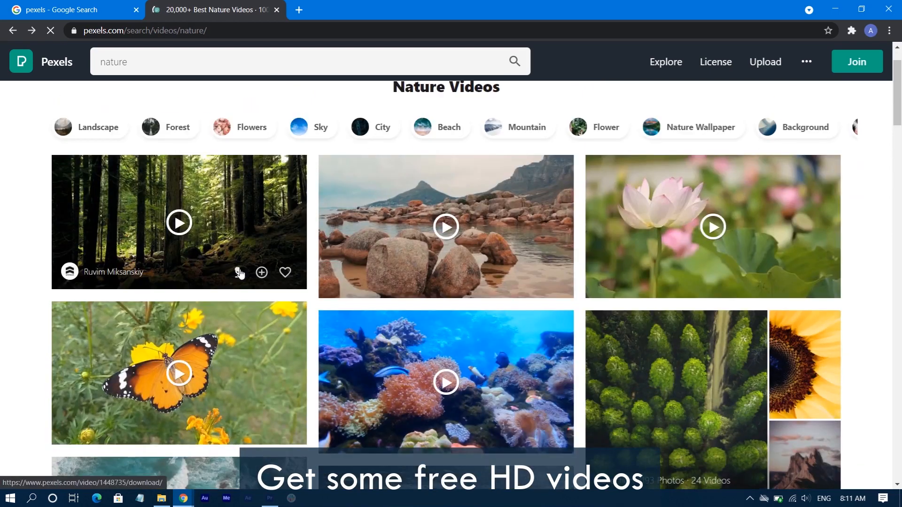
Start downloading the dark forest video from the nature results and cancel the transfer.
{"action": "left_click", "coordinate": [239, 271]}
{"action": "left_click", "coordinate": [240, 273]}
{"action": "scroll", "coordinate": [232, 263], "scroll_direction": "down", "scroll_amount": 1}
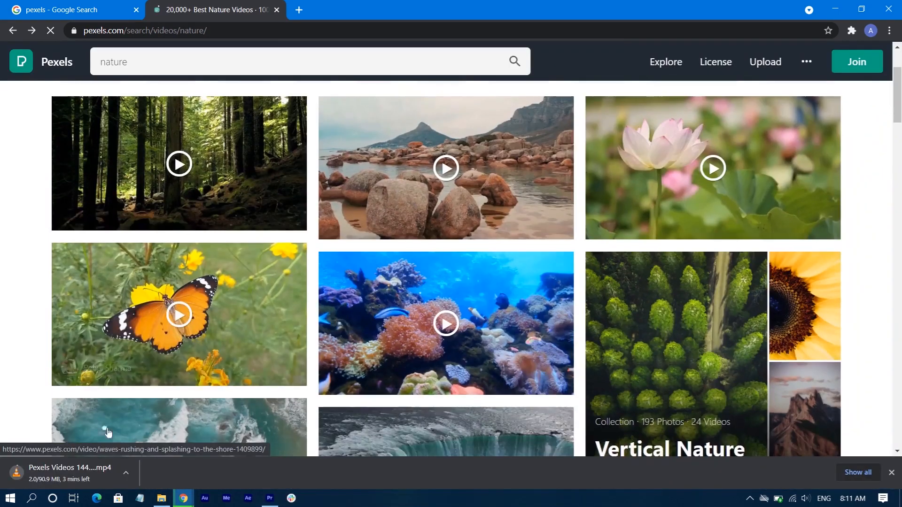
{"action": "left_click", "coordinate": [126, 473]}
{"action": "left_click", "coordinate": [147, 454]}
Start downloading the video of waterfalls dropping into a pool, cancel the transfer and dismiss the thank-you dialog.
{"action": "scroll", "coordinate": [183, 348], "scroll_direction": "down", "scroll_amount": 6}
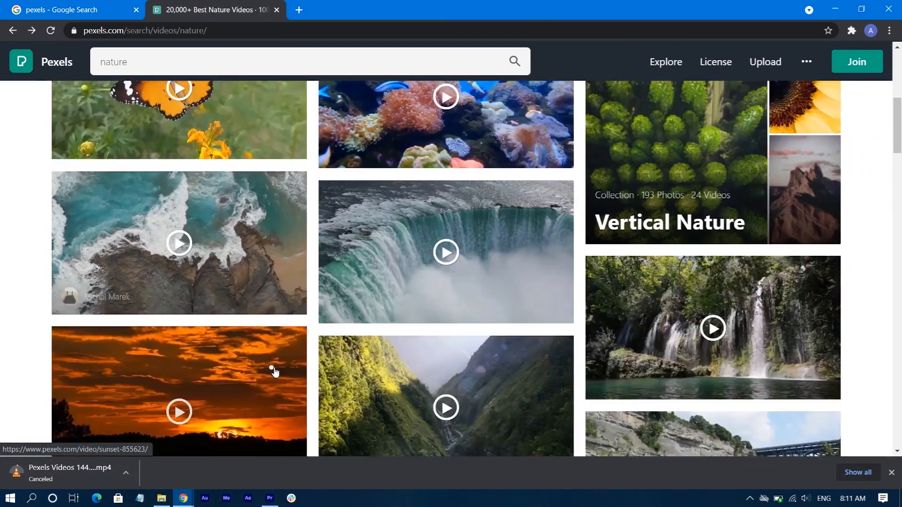
{"action": "left_click", "coordinate": [775, 257]}
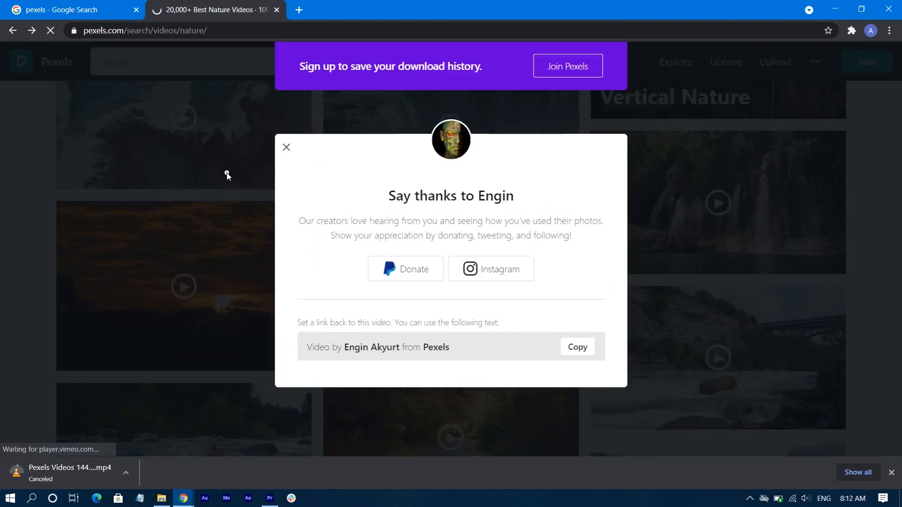
{"action": "left_click", "coordinate": [126, 473]}
{"action": "left_click", "coordinate": [147, 454]}
{"action": "left_click", "coordinate": [286, 147]}
Find the sunlit green valley video with the stream, start its download and cancel the transfer.
{"action": "scroll", "coordinate": [349, 373], "scroll_direction": "down", "scroll_amount": 3}
{"action": "scroll", "coordinate": [348, 373], "scroll_direction": "down", "scroll_amount": 2}
{"action": "scroll", "coordinate": [386, 348], "scroll_direction": "up", "scroll_amount": 7}
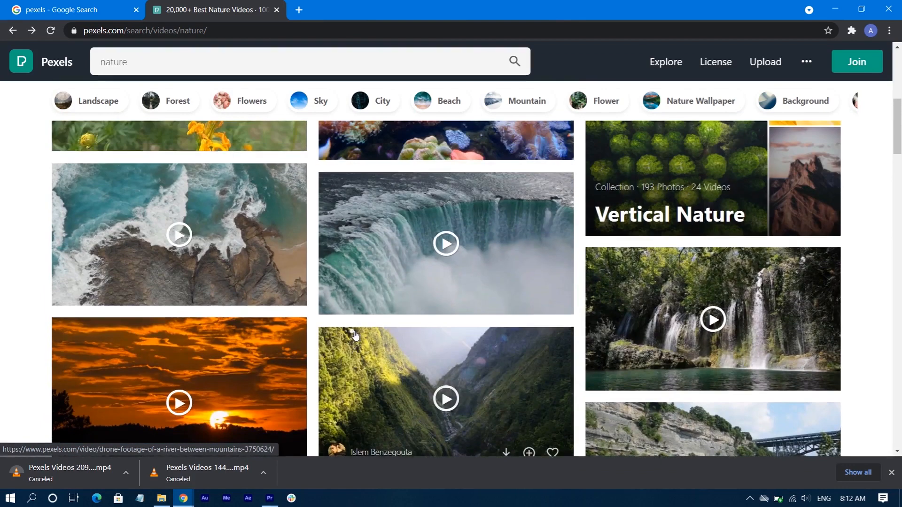
{"action": "scroll", "coordinate": [386, 348], "scroll_direction": "down", "scroll_amount": 15}
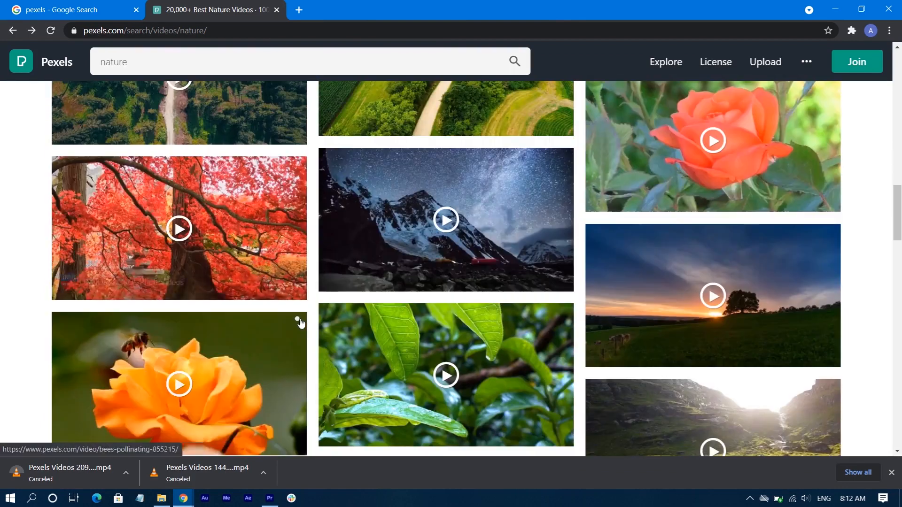
{"action": "scroll", "coordinate": [311, 326], "scroll_direction": "down", "scroll_amount": 2}
{"action": "scroll", "coordinate": [775, 253], "scroll_direction": "up", "scroll_amount": 3}
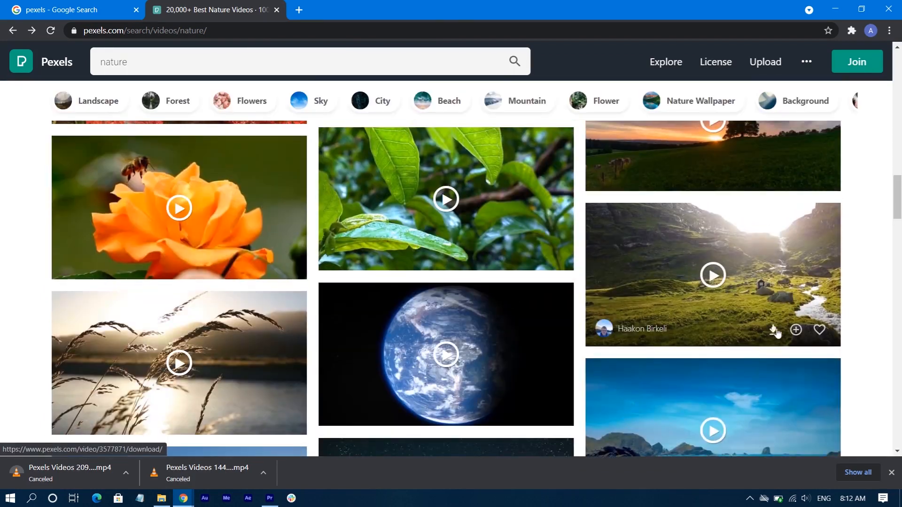
{"action": "scroll", "coordinate": [443, 324], "scroll_direction": "down", "scroll_amount": 1}
{"action": "left_click", "coordinate": [442, 323]}
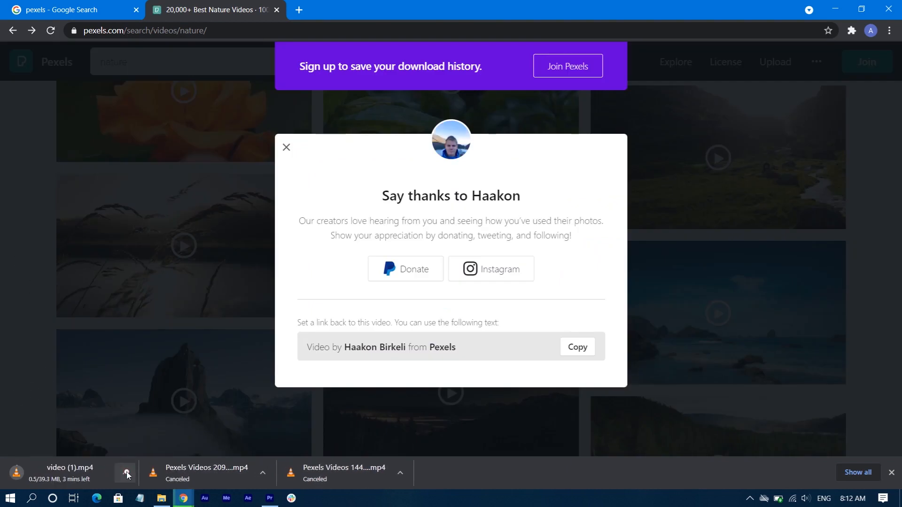
{"action": "left_click", "coordinate": [17, 306]}
Start downloading the misty rocky river video further down the nature results and cancel the transfer.
{"action": "scroll", "coordinate": [20, 314], "scroll_direction": "down", "scroll_amount": 5}
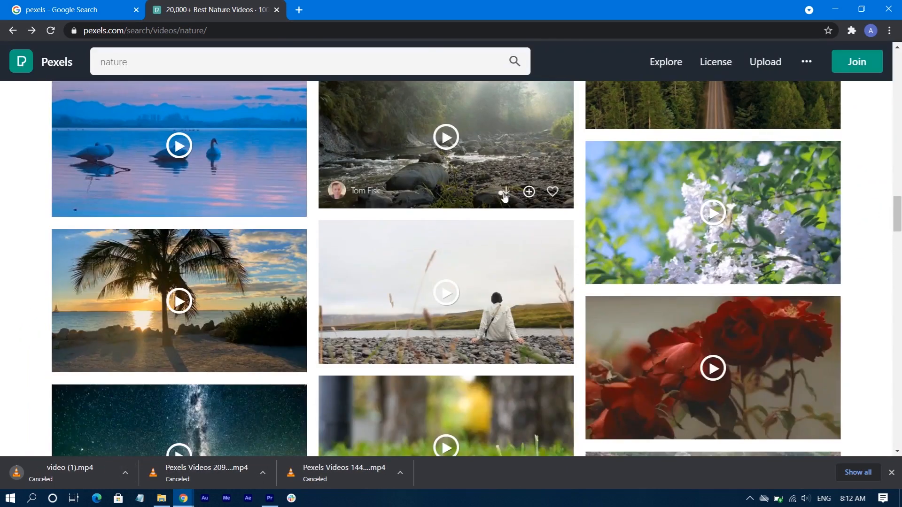
{"action": "scroll", "coordinate": [503, 207], "scroll_direction": "up", "scroll_amount": 1}
{"action": "left_click", "coordinate": [504, 249]}
{"action": "left_click", "coordinate": [123, 472]}
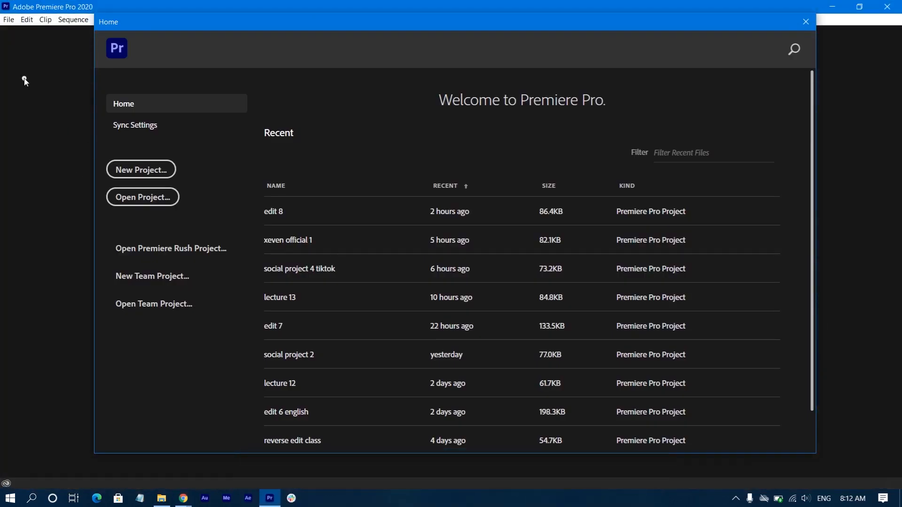
In Premiere Pro, create a new project named "zoom class".
{"action": "left_click", "coordinate": [171, 169]}
{"action": "type", "text": "zoom class"}
{"action": "key", "text": "Return"}
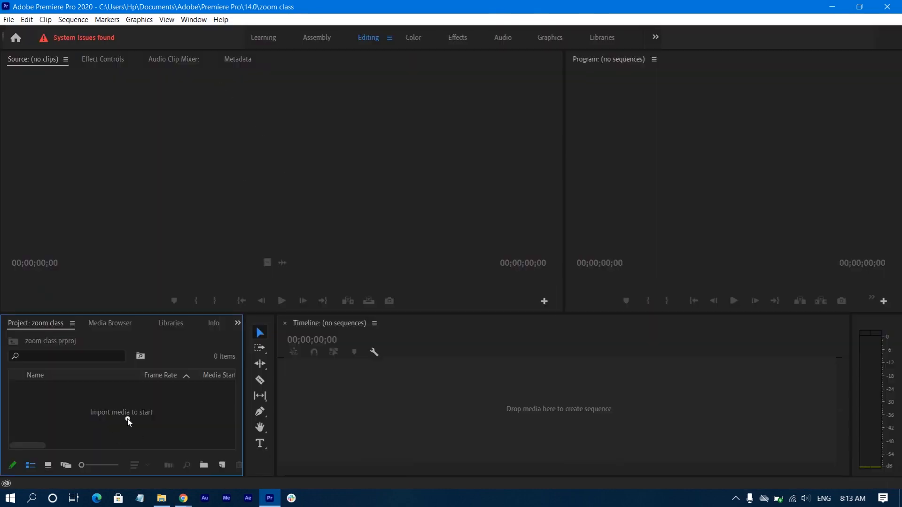
Import all the videos from the Zoom folder inside Pictures into the project.
{"action": "double_click", "coordinate": [128, 421]}
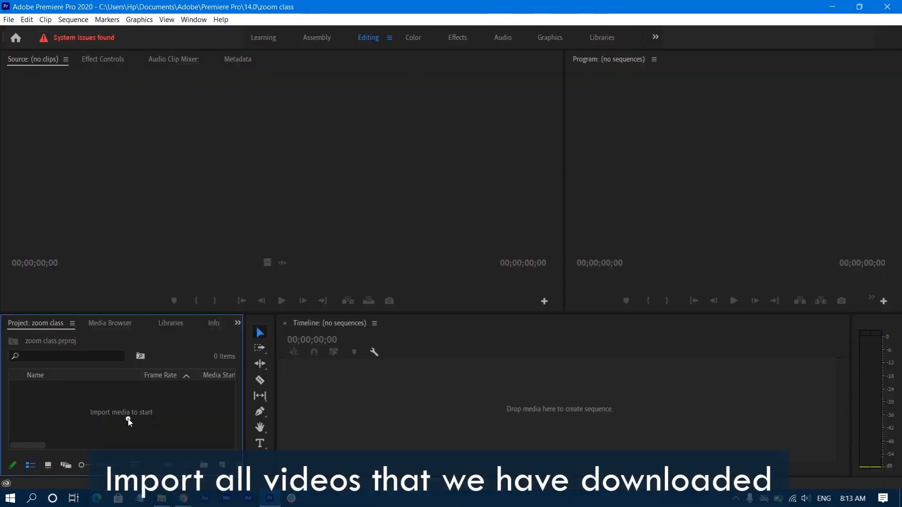
{"action": "left_click", "coordinate": [47, 201]}
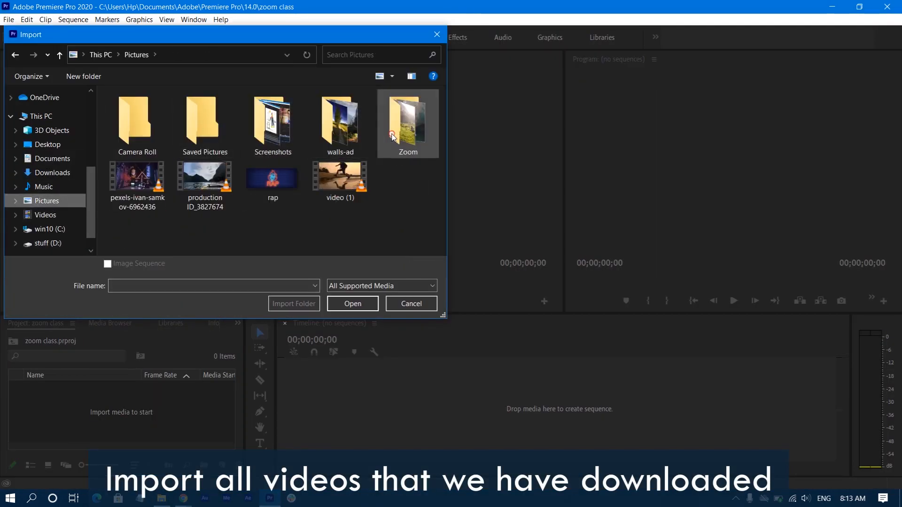
{"action": "double_click", "coordinate": [406, 123]}
{"action": "left_click_drag", "start_coordinate": [424, 202], "coordinate": [154, 110]}
{"action": "left_click", "coordinate": [353, 303]}
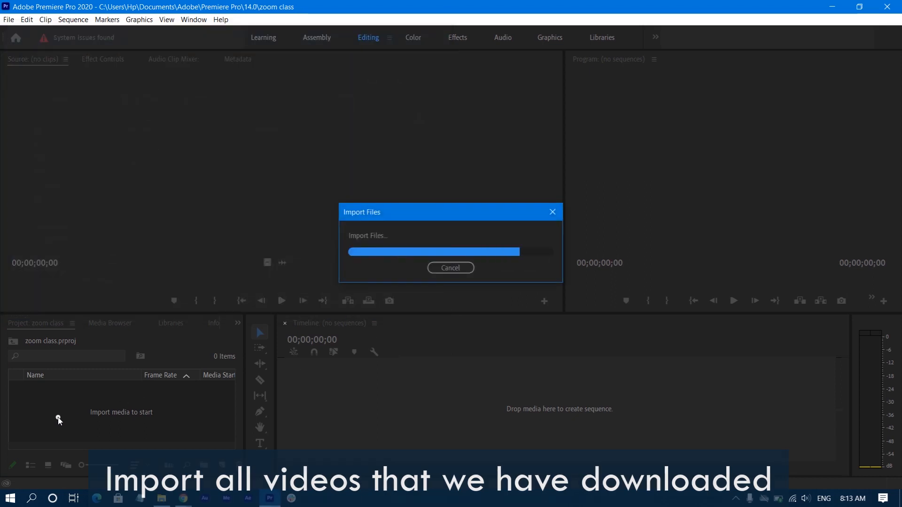
Mark production ID_4237846.mp4 from its start to 00:00:03:20 and create a sequence from that section on the empty timeline.
{"action": "double_click", "coordinate": [43, 390]}
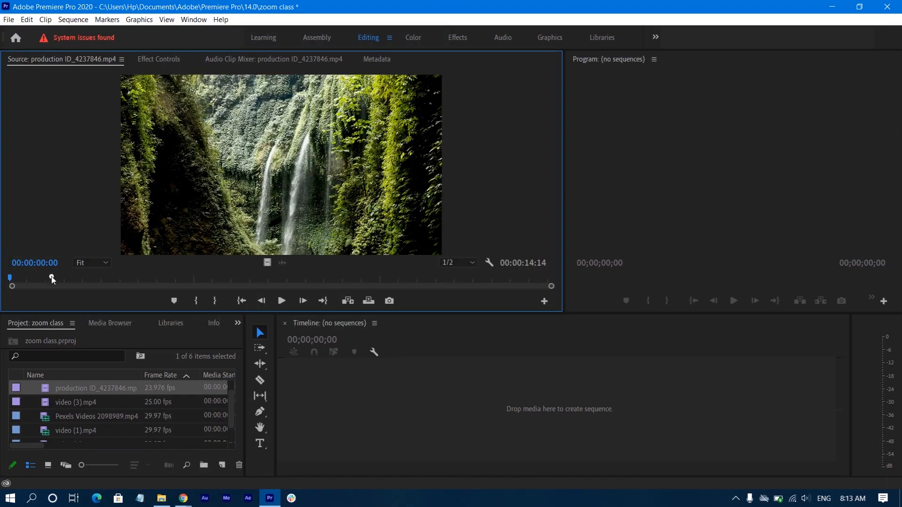
{"action": "left_click", "coordinate": [18, 278]}
{"action": "left_click_drag", "start_coordinate": [18, 277], "coordinate": [150, 277]}
{"action": "key", "text": "o"}
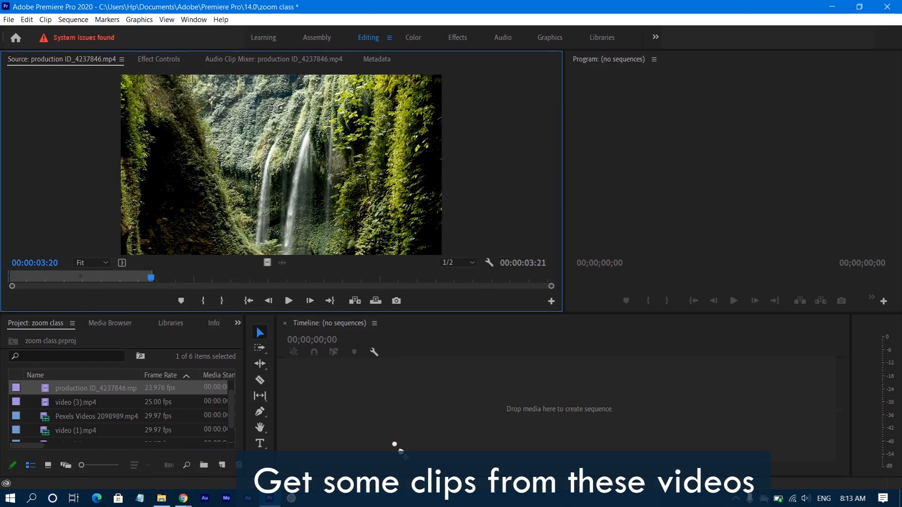
{"action": "left_click_drag", "start_coordinate": [397, 447], "coordinate": [399, 449]}
Mark video (3).mp4 from its start to 00:00:03:03 and add only its picture after the first clip on V1.
{"action": "double_click", "coordinate": [71, 402]}
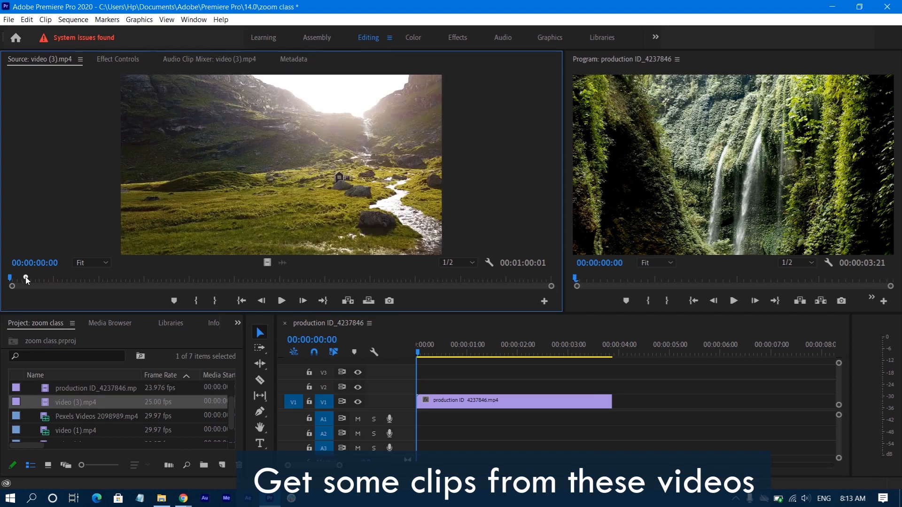
{"action": "key", "text": "i"}
{"action": "left_click_drag", "start_coordinate": [14, 278], "coordinate": [36, 280]}
{"action": "key", "text": "o"}
{"action": "left_click_drag", "start_coordinate": [267, 262], "coordinate": [618, 403]}
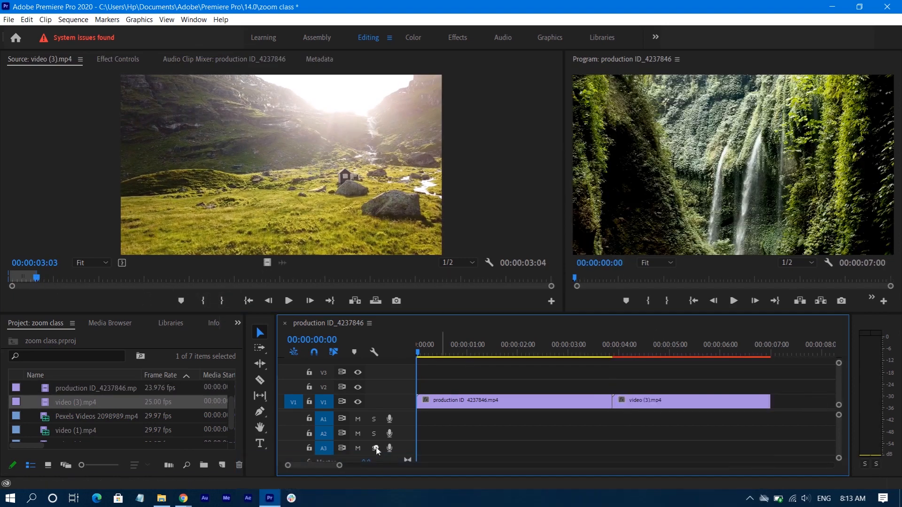
Mark Pexels Videos 2098989.mp4 from its start to 00:00:03:17 and append only its picture to the clips on V1.
{"action": "left_click_drag", "start_coordinate": [337, 465], "coordinate": [363, 465]}
{"action": "double_click", "coordinate": [50, 418]}
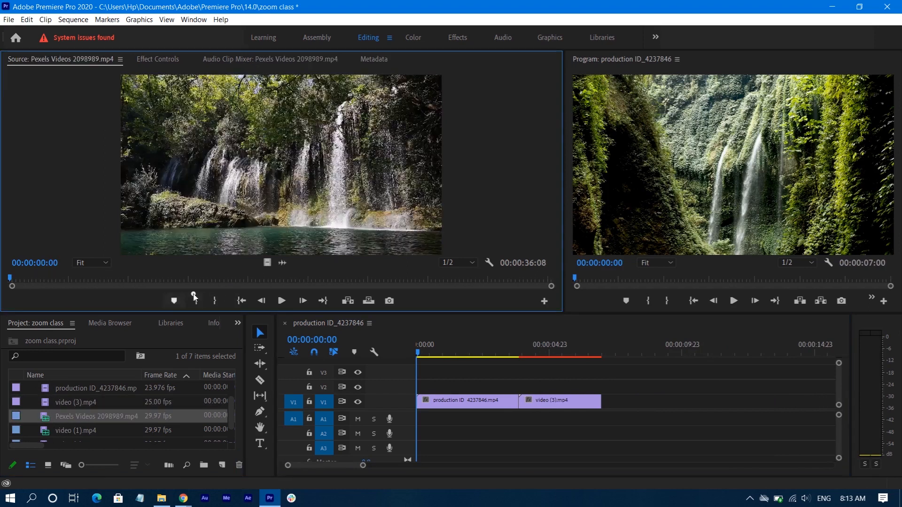
{"action": "key", "text": "i"}
{"action": "left_click_drag", "start_coordinate": [10, 277], "coordinate": [63, 288]}
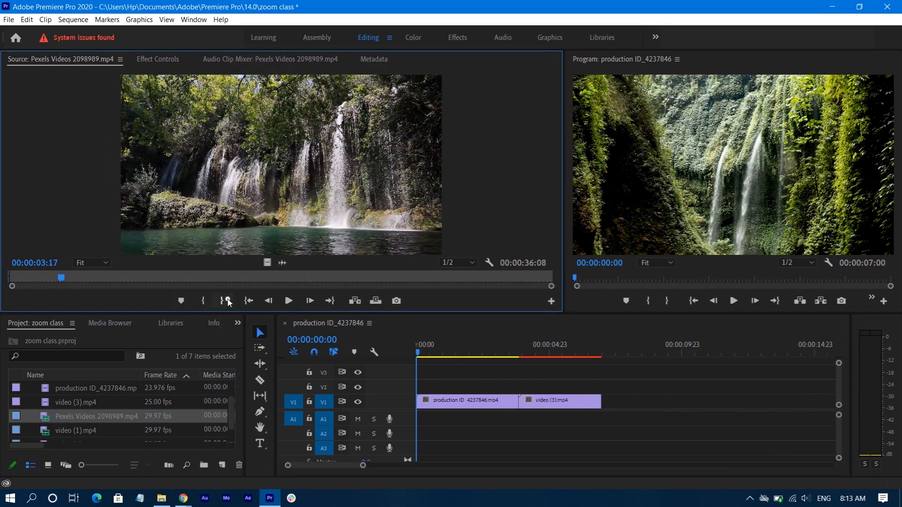
{"action": "key", "text": "o"}
{"action": "left_click_drag", "start_coordinate": [268, 263], "coordinate": [605, 407]}
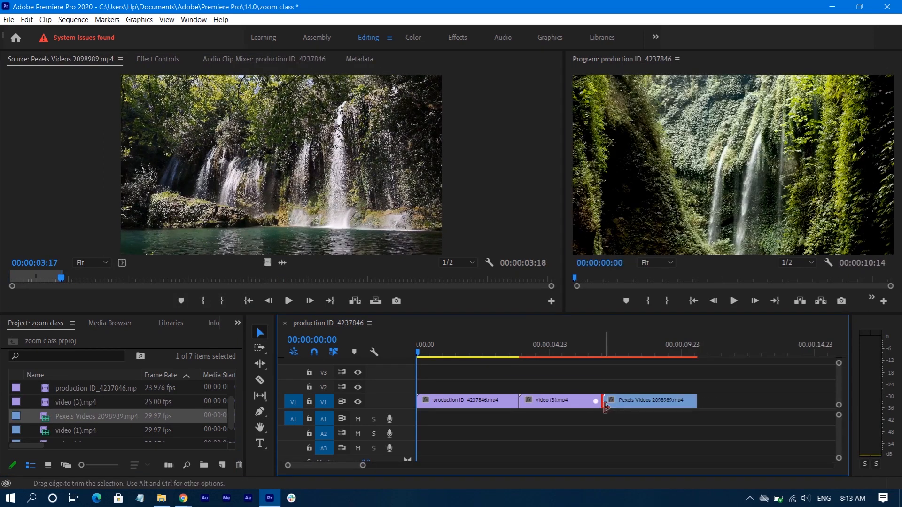
Mark video (1).mp4 from its start to 00:00:03:08 and append only its picture to the clips on V1.
{"action": "double_click", "coordinate": [47, 436]}
{"action": "left_click_drag", "start_coordinate": [19, 278], "coordinate": [61, 288]}
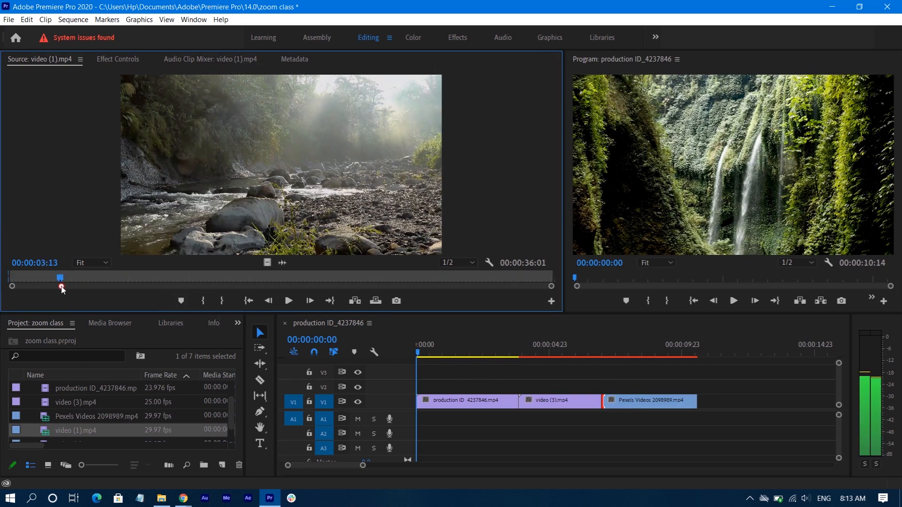
{"action": "key", "text": "o"}
{"action": "left_click_drag", "start_coordinate": [268, 263], "coordinate": [756, 435]}
Mark video (2).mp4 from its start to 00:00:03:13 and append only its picture to the clips on V1.
{"action": "scroll", "coordinate": [23, 406], "scroll_direction": "down", "scroll_amount": 1}
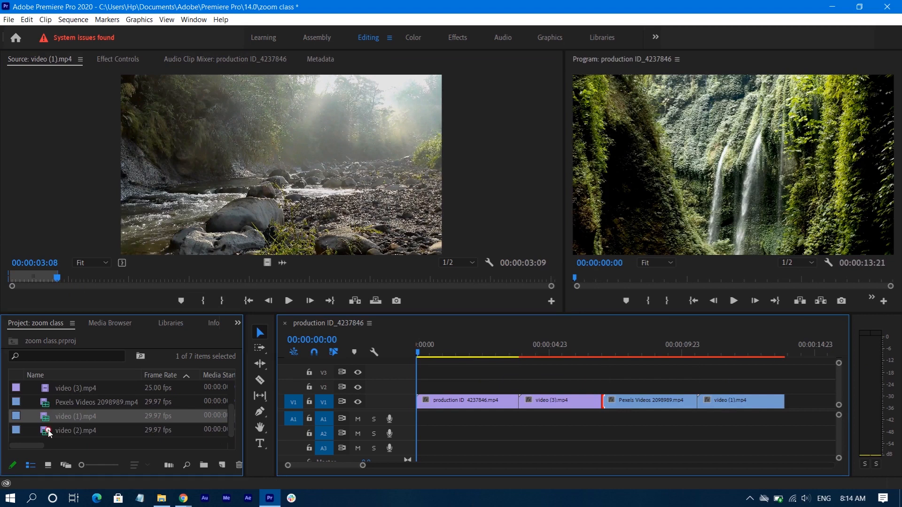
{"action": "double_click", "coordinate": [44, 428]}
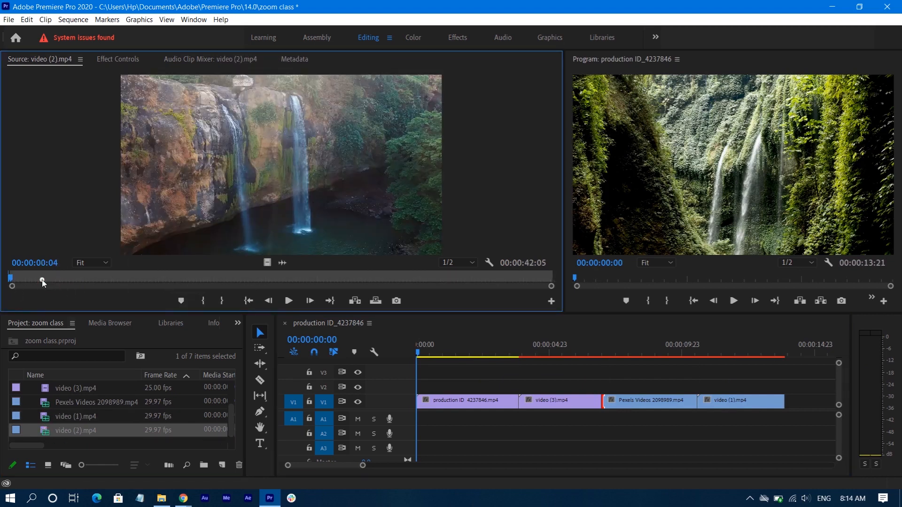
{"action": "left_click", "coordinate": [225, 303]}
{"action": "left_click_drag", "start_coordinate": [267, 262], "coordinate": [806, 403]}
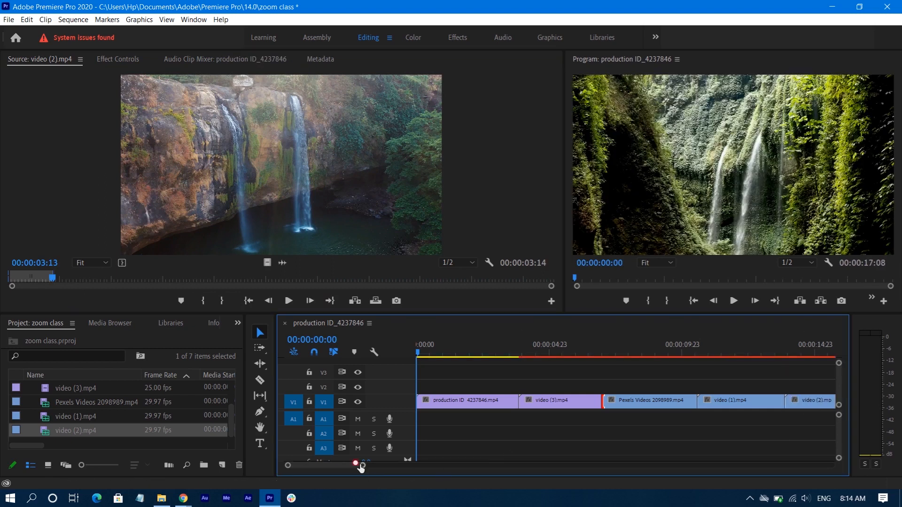
Play back the assembled sequence and enlarge the Program monitor in height and width.
{"action": "left_click_drag", "start_coordinate": [360, 465], "coordinate": [374, 465]}
{"action": "key", "text": "space"}
{"action": "left_click", "coordinate": [738, 304]}
{"action": "left_click_drag", "start_coordinate": [690, 313], "coordinate": [686, 346]}
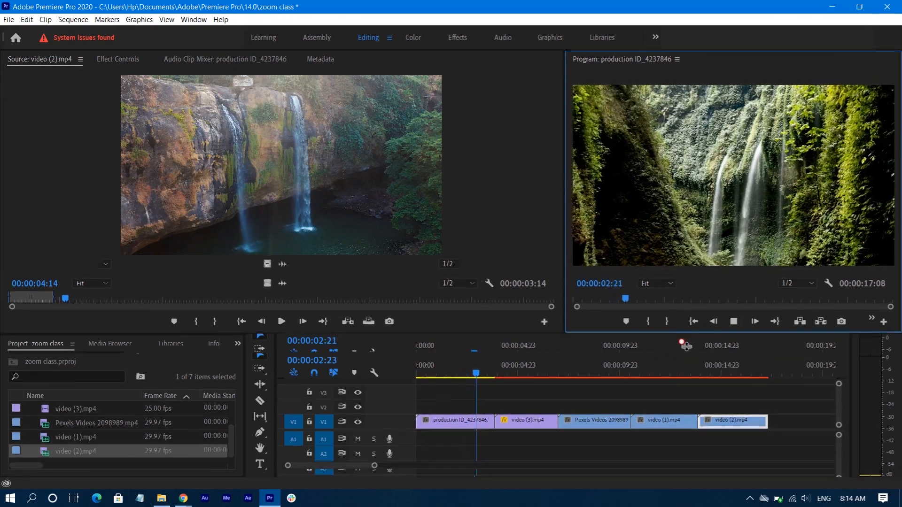
{"action": "left_click_drag", "start_coordinate": [563, 266], "coordinate": [467, 260]}
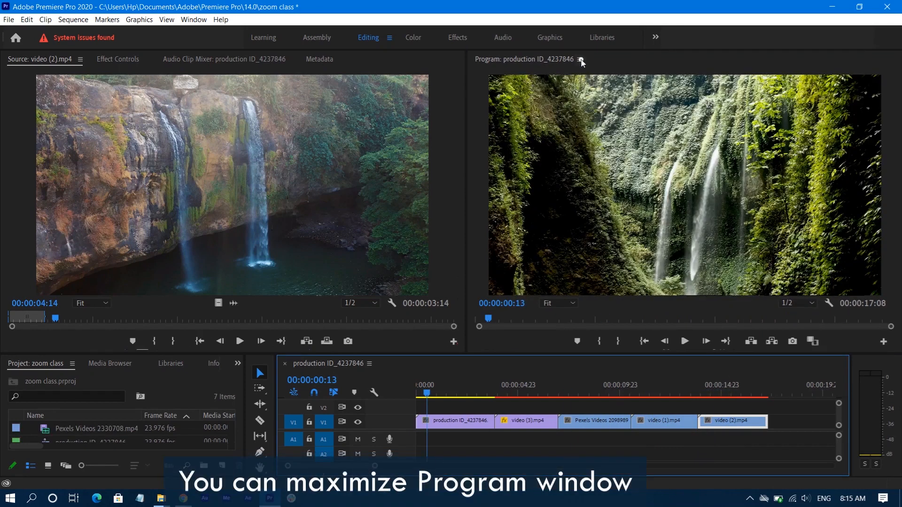
Maximize the Program monitor's panel group and play back the sequence at the larger size.
{"action": "left_click", "coordinate": [579, 59]}
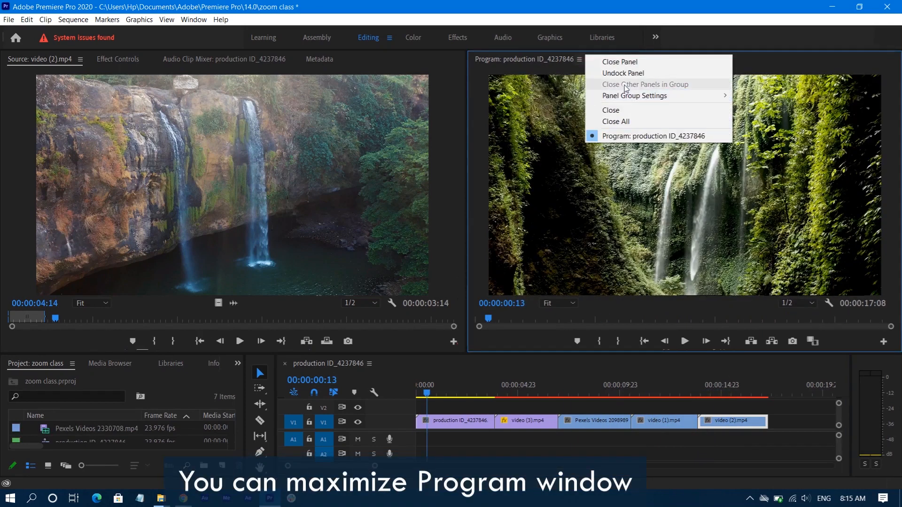
{"action": "mouse_move", "coordinate": [715, 97]}
{"action": "left_click", "coordinate": [753, 120]}
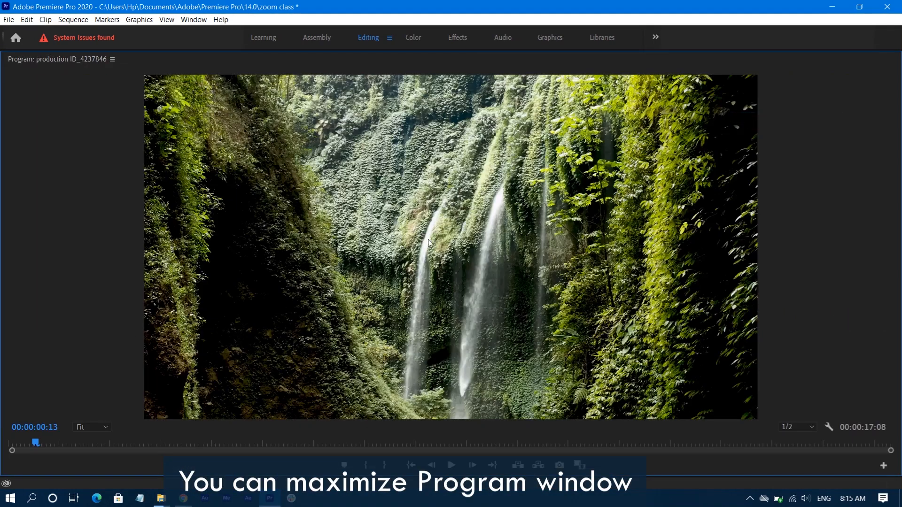
{"action": "key", "text": "space"}
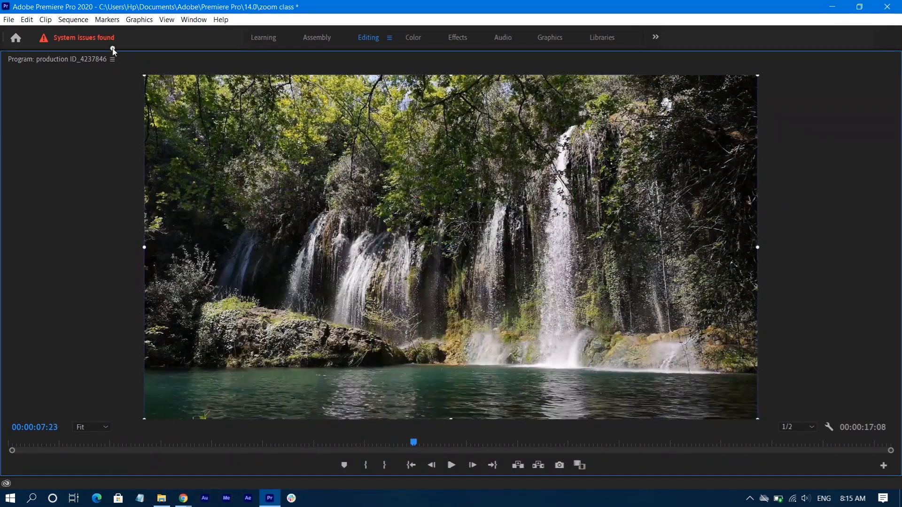
Restore the Program monitor's panel group to its normal size.
{"action": "right_click", "coordinate": [120, 56]}
{"action": "mouse_move", "coordinate": [249, 96]}
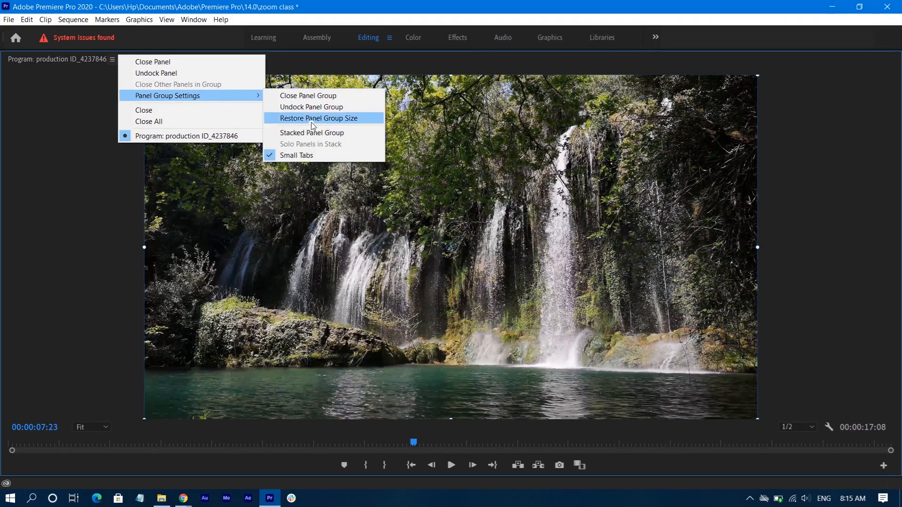
{"action": "left_click", "coordinate": [309, 118]}
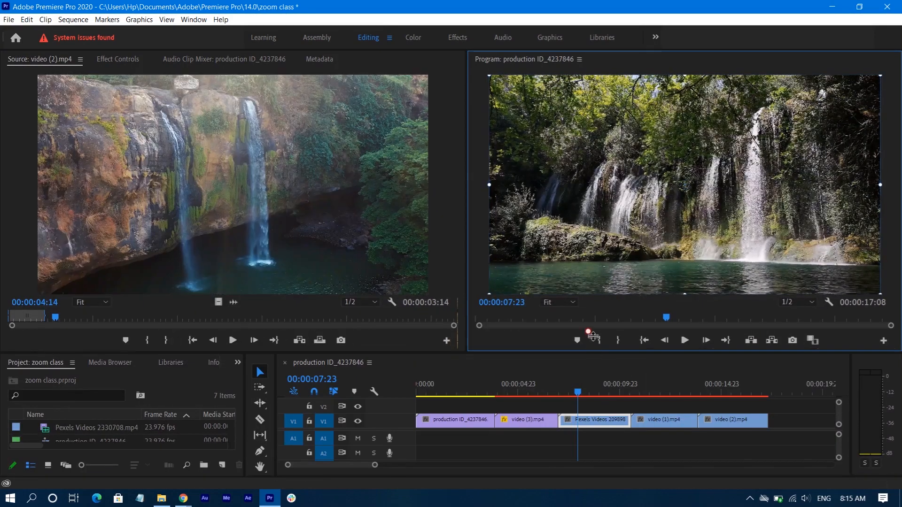
Return the playhead to the start of the sequence and reduce the monitors' height to give the timeline more room.
{"action": "key", "text": "ctrl+z"}
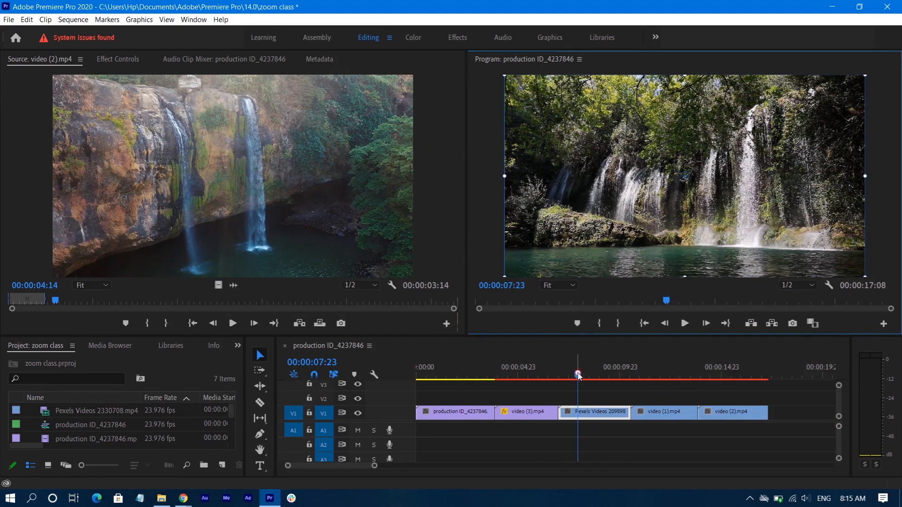
{"action": "left_click_drag", "start_coordinate": [577, 377], "coordinate": [416, 368]}
{"action": "left_click_drag", "start_coordinate": [484, 335], "coordinate": [479, 310]}
{"action": "left_click", "coordinate": [484, 292]}
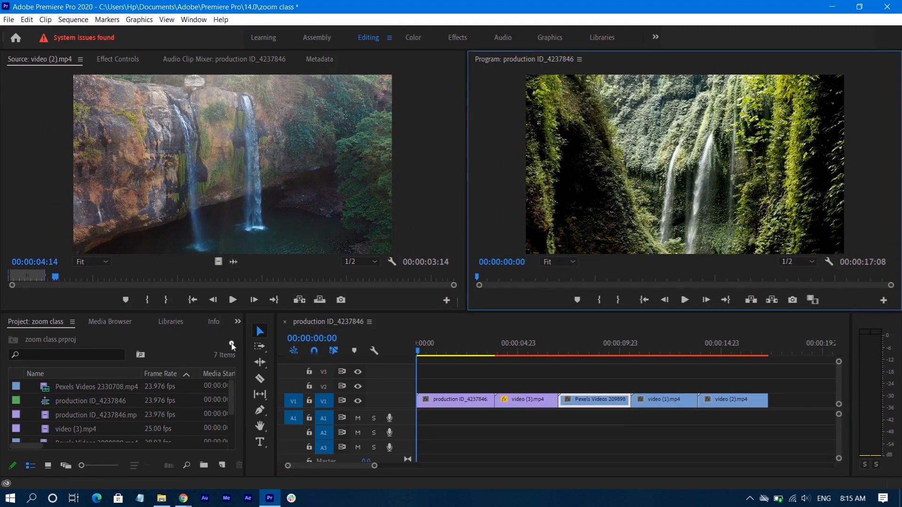
Display the Effects panel in the project panel group.
{"action": "left_click", "coordinate": [114, 322]}
{"action": "left_click", "coordinate": [169, 322]}
{"action": "left_click", "coordinate": [213, 322]}
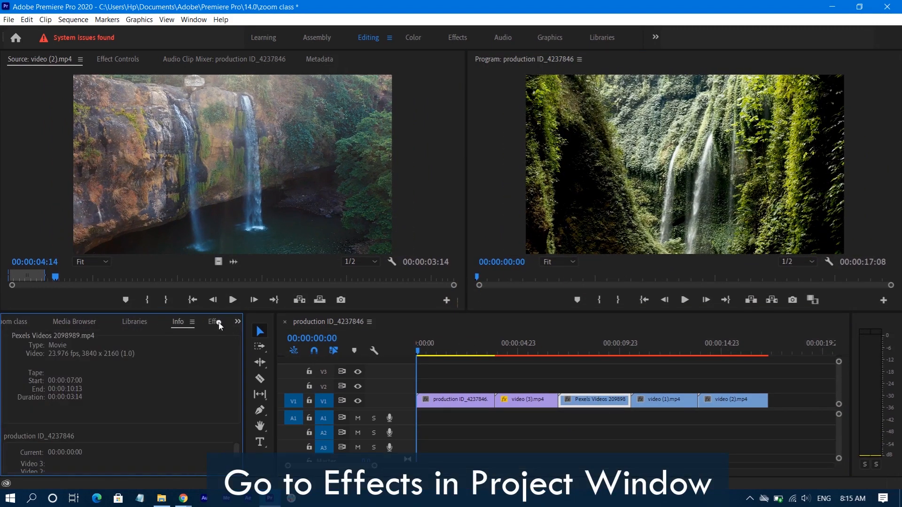
{"action": "left_click", "coordinate": [219, 326]}
{"action": "left_click", "coordinate": [238, 322]}
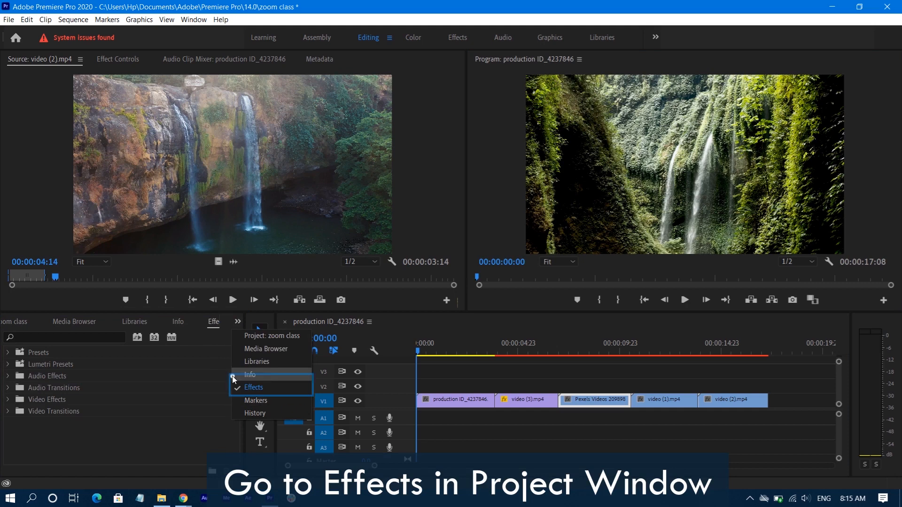
{"action": "left_click", "coordinate": [270, 388]}
Expand the Video Transitions category and its Zoom folder, and select the Cross Zoom transition.
{"action": "left_click", "coordinate": [7, 352]}
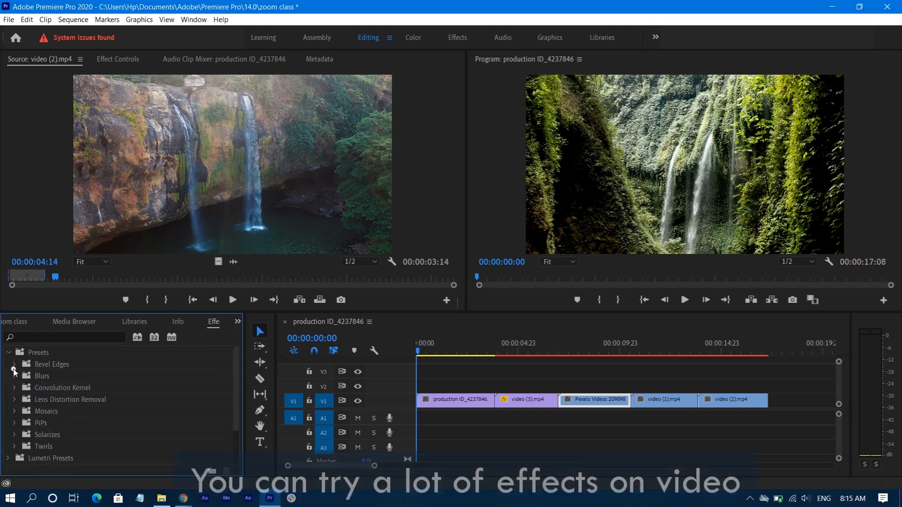
{"action": "left_click", "coordinate": [8, 353]}
{"action": "left_click", "coordinate": [8, 412]}
{"action": "scroll", "coordinate": [23, 415], "scroll_direction": "down", "scroll_amount": 3}
{"action": "left_click", "coordinate": [42, 369]}
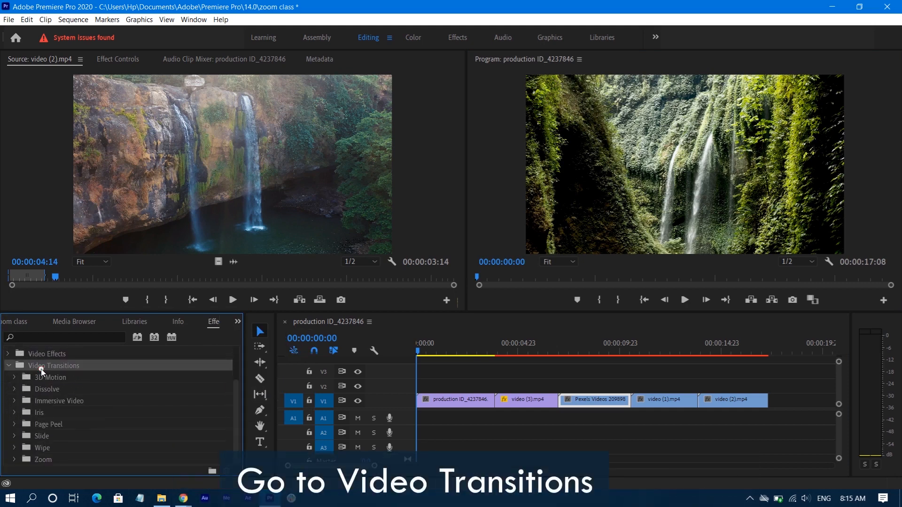
{"action": "left_click", "coordinate": [45, 389]}
{"action": "left_click", "coordinate": [44, 410]}
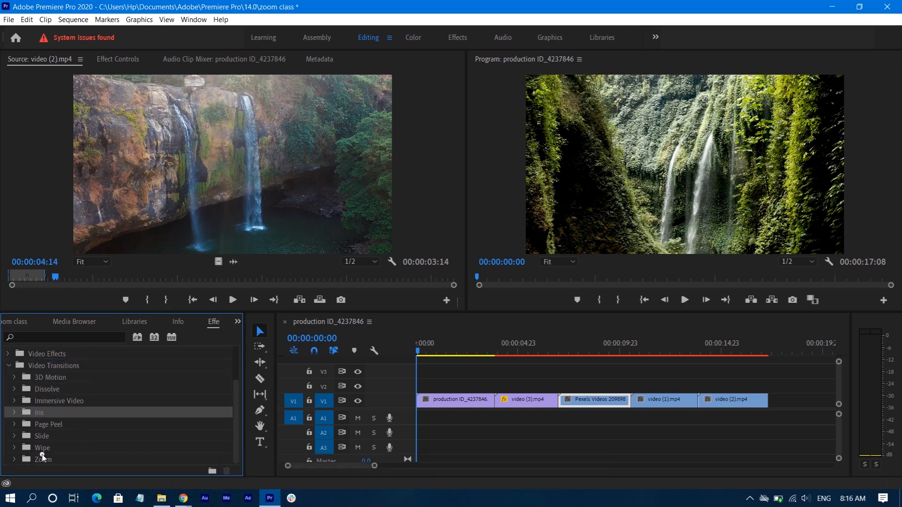
{"action": "left_click", "coordinate": [48, 460]}
{"action": "left_click", "coordinate": [14, 460]}
{"action": "left_click", "coordinate": [97, 464]}
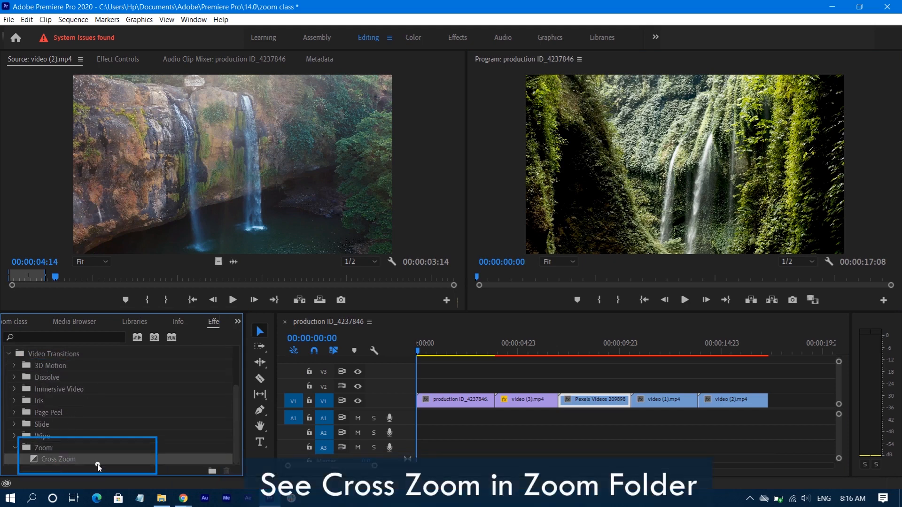
Apply Cross Zoom at the cut between the first clip and video (3).mp4 and play back the transition.
{"action": "left_click_drag", "start_coordinate": [40, 460], "coordinate": [160, 456]}
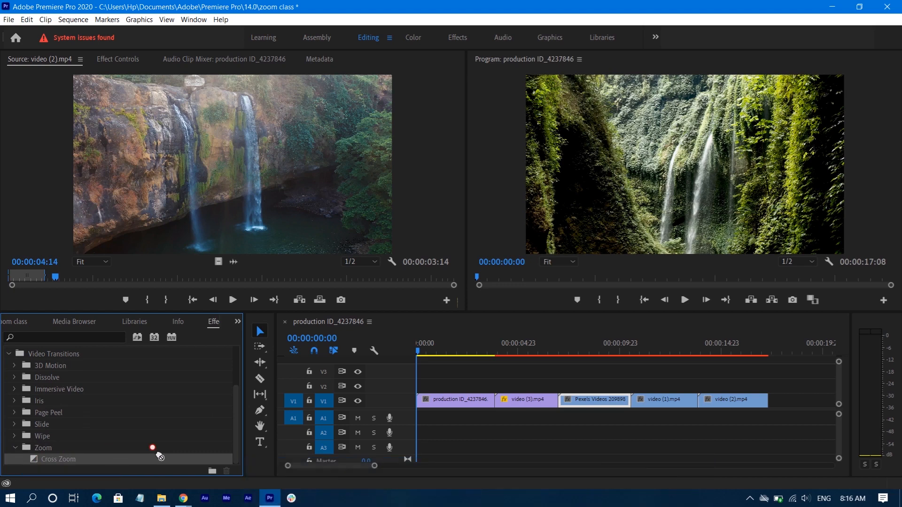
{"action": "left_click_drag", "start_coordinate": [456, 419], "coordinate": [490, 399]}
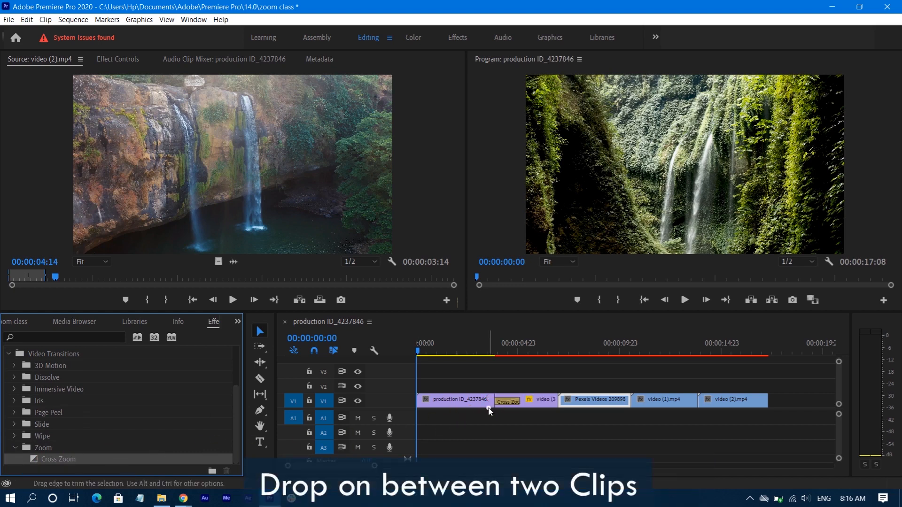
{"action": "left_click", "coordinate": [486, 350]}
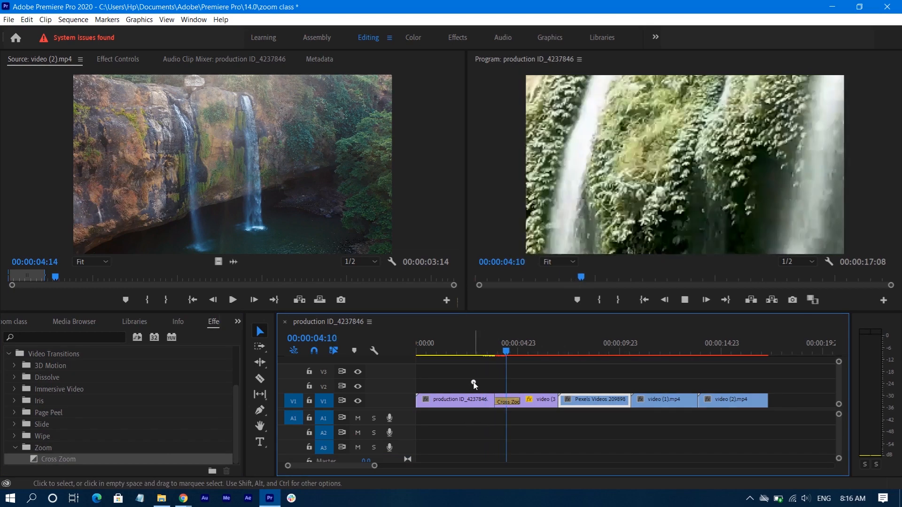
{"action": "left_click", "coordinate": [525, 359]}
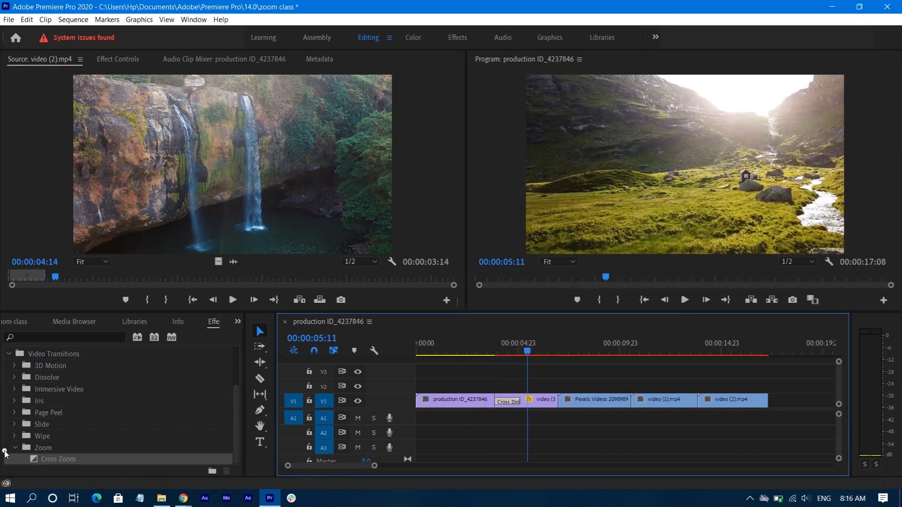
Apply Cross Zoom to the three remaining cuts between video (3).mp4, the Pexels clip, video (1).mp4 and video (2).mp4.
{"action": "left_click_drag", "start_coordinate": [478, 423], "coordinate": [568, 410]}
{"action": "left_click_drag", "start_coordinate": [25, 468], "coordinate": [403, 430]}
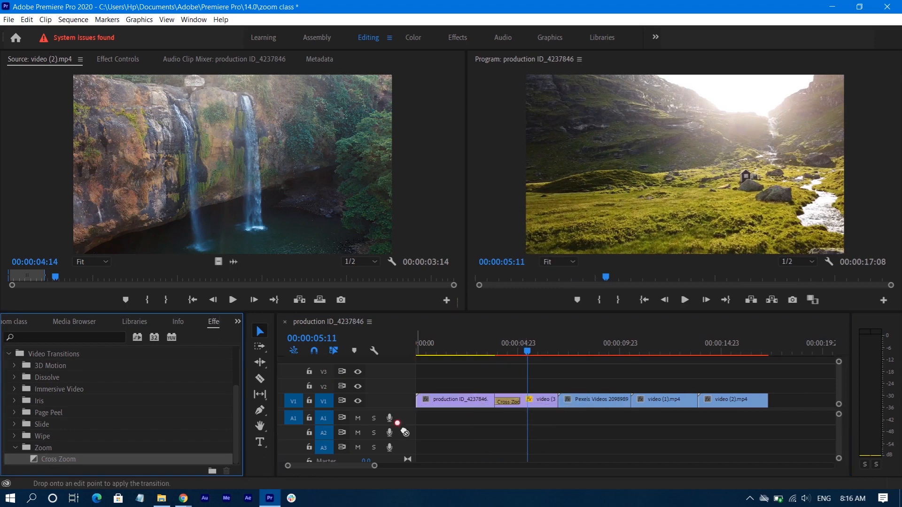
{"action": "left_click_drag", "start_coordinate": [553, 401], "coordinate": [585, 413]}
{"action": "left_click_drag", "start_coordinate": [71, 467], "coordinate": [627, 389]}
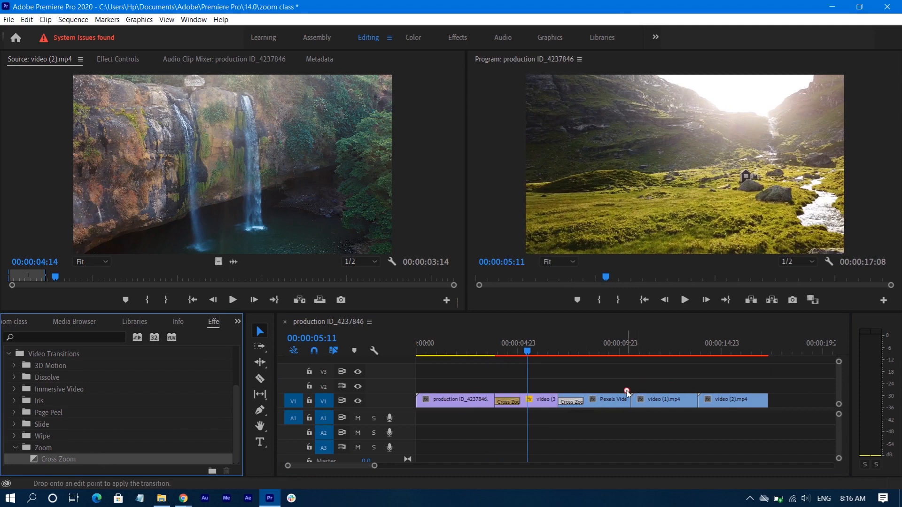
{"action": "left_click_drag", "start_coordinate": [700, 400], "coordinate": [701, 400]}
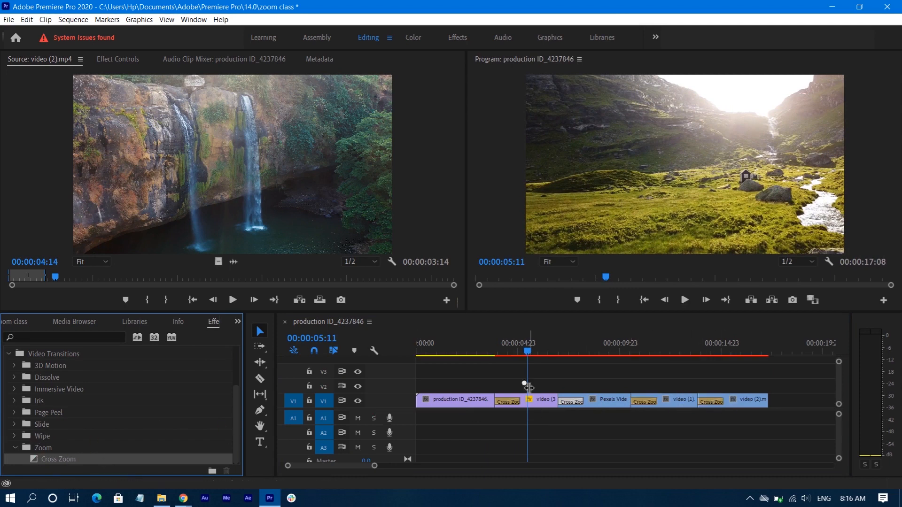
Play back each of the four Cross Zoom transitions in the sequence to judge their speed.
{"action": "left_click_drag", "start_coordinate": [527, 353], "coordinate": [496, 370]}
{"action": "key", "text": "space"}
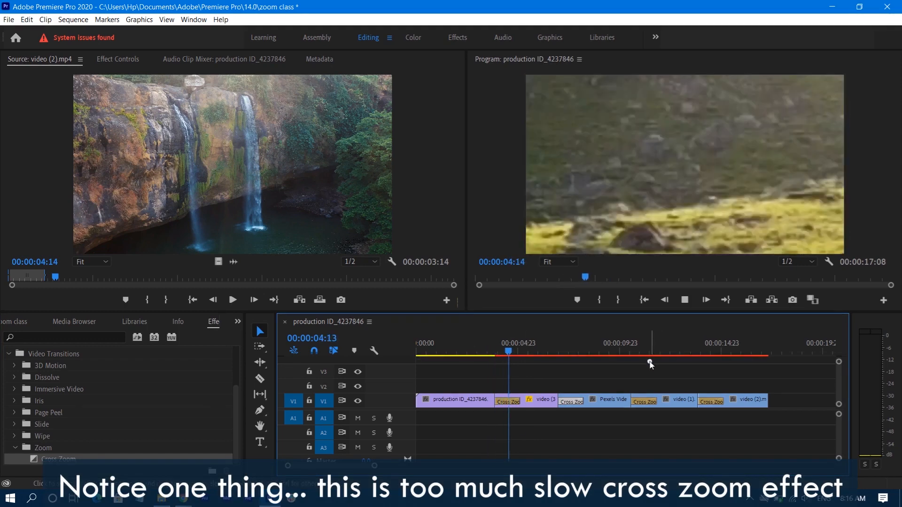
{"action": "key", "text": "space"}
{"action": "key", "text": "space"}
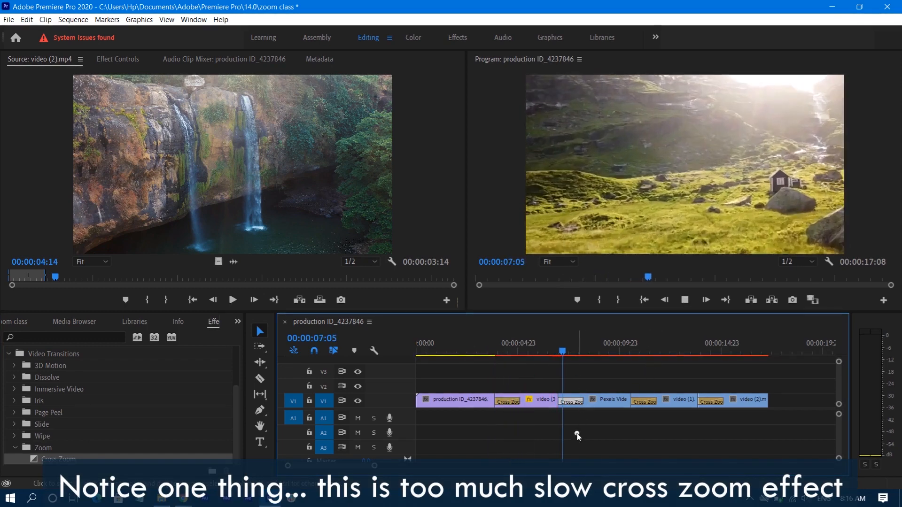
{"action": "left_click", "coordinate": [628, 355]}
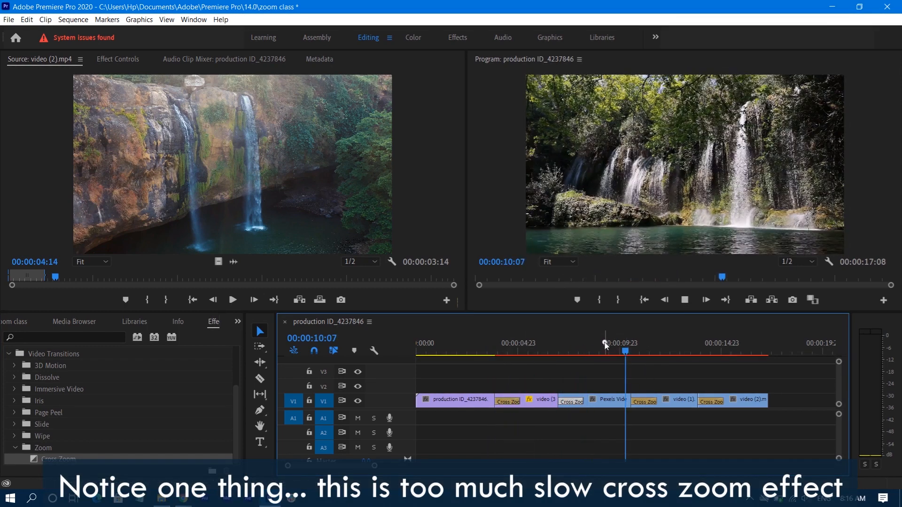
{"action": "left_click", "coordinate": [694, 353]}
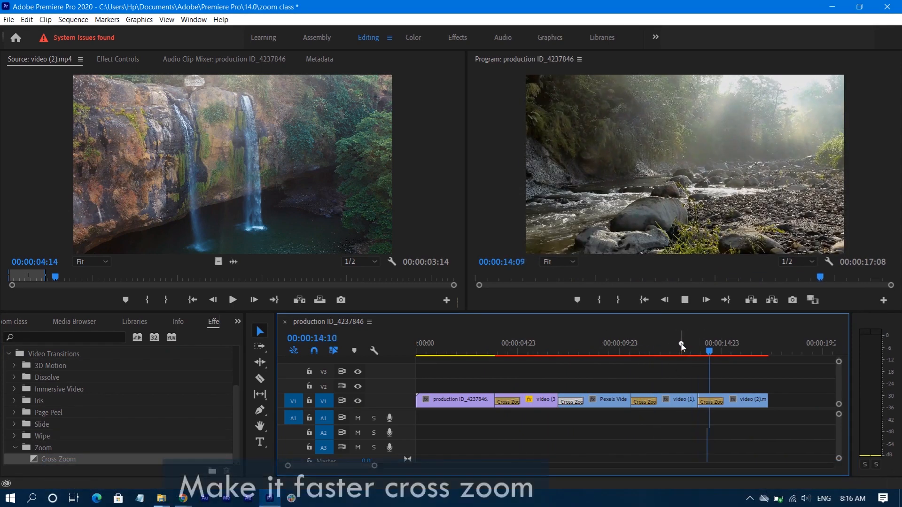
{"action": "key", "text": "space"}
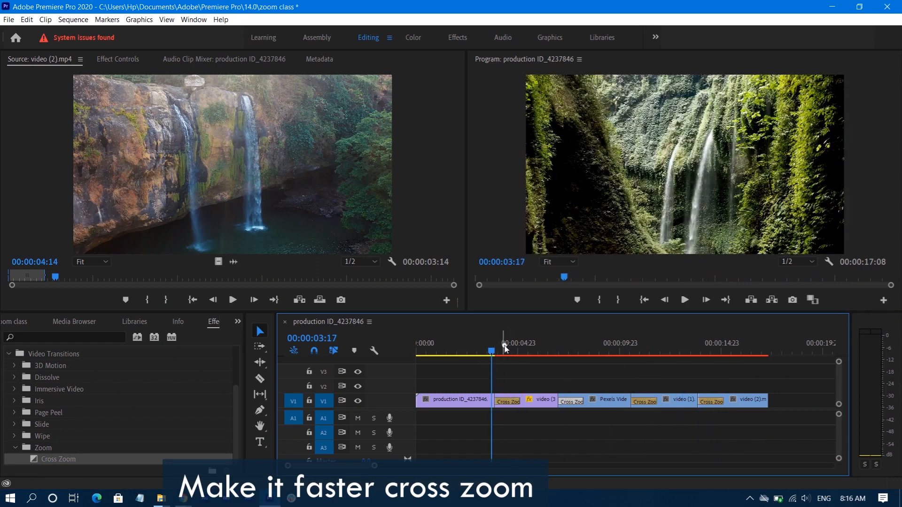
Shorten the first Cross Zoom transition to about 11 frames and play it back.
{"action": "left_click_drag", "start_coordinate": [496, 352], "coordinate": [497, 353]}
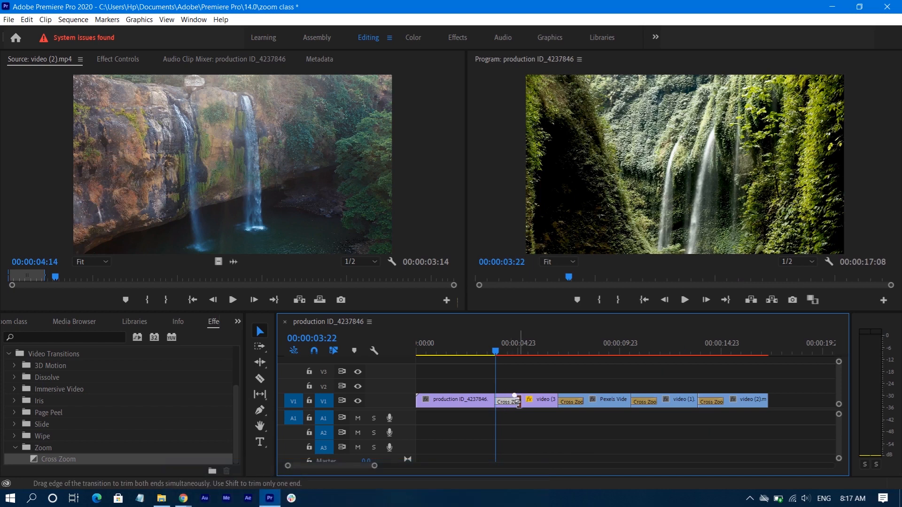
{"action": "left_click_drag", "start_coordinate": [516, 399], "coordinate": [499, 401]}
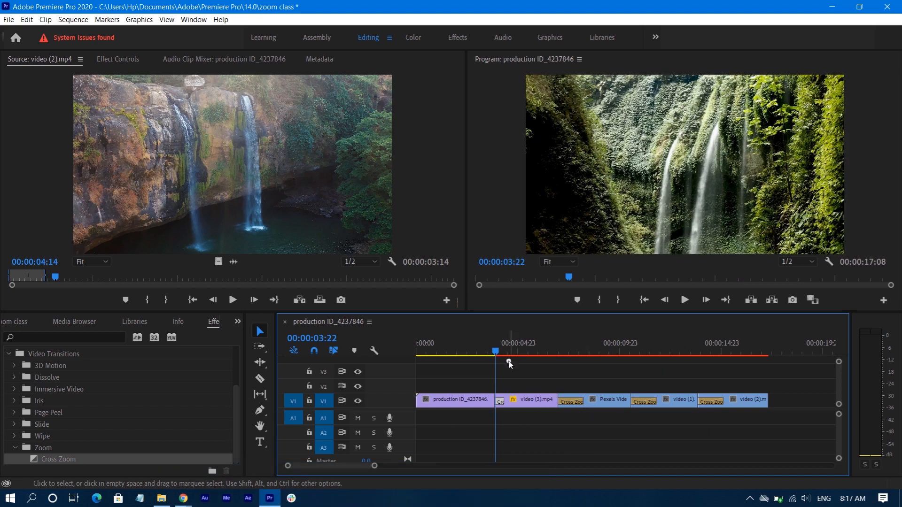
{"action": "left_click_drag", "start_coordinate": [495, 349], "coordinate": [489, 350]}
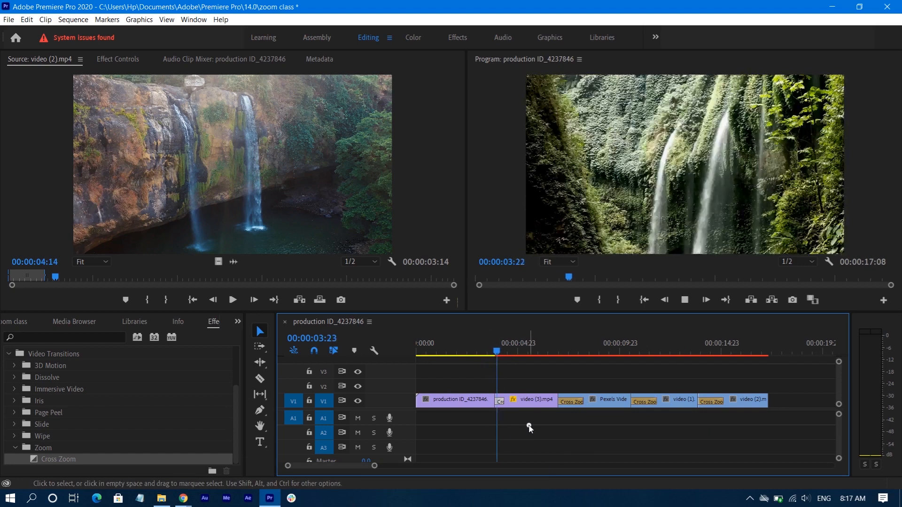
{"action": "left_click", "coordinate": [492, 365]}
{"action": "key", "text": "space"}
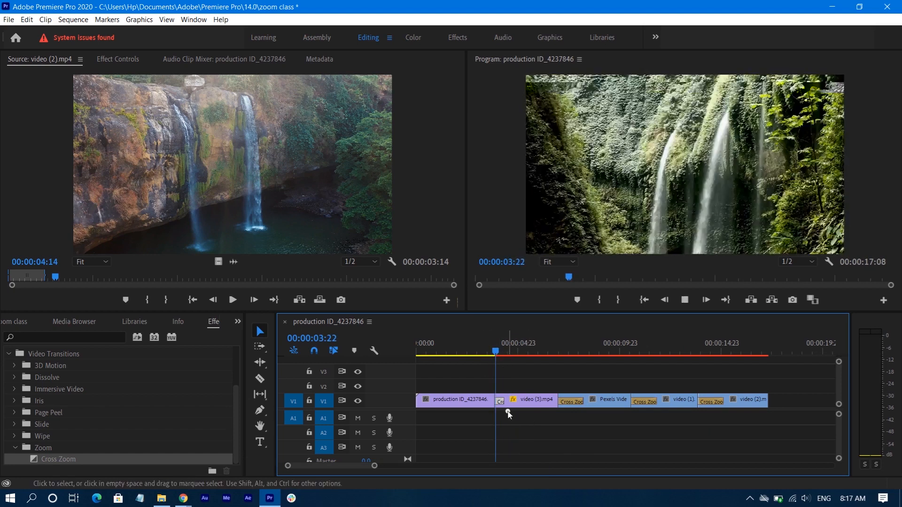
Shorten the Cross Zoom between video (3).mp4 and the Pexels clip and play it back.
{"action": "left_click", "coordinate": [550, 350]}
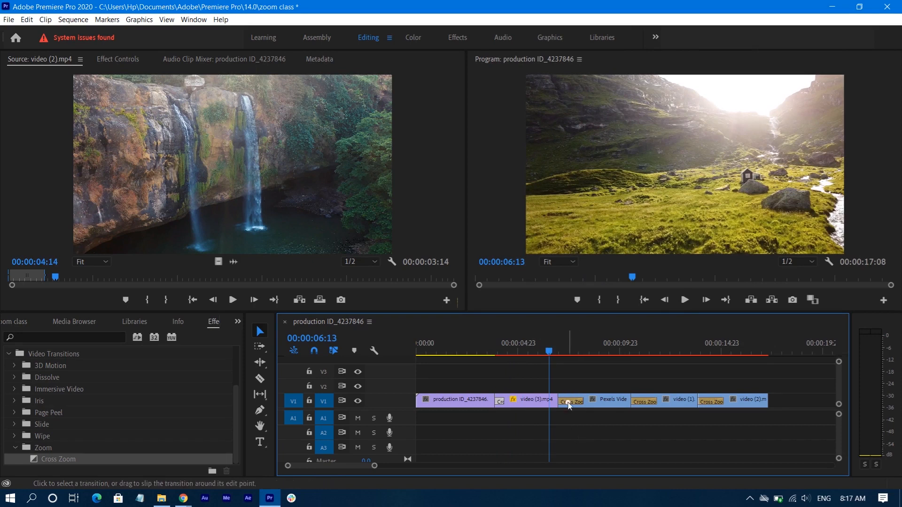
{"action": "left_click_drag", "start_coordinate": [578, 400], "coordinate": [562, 400]}
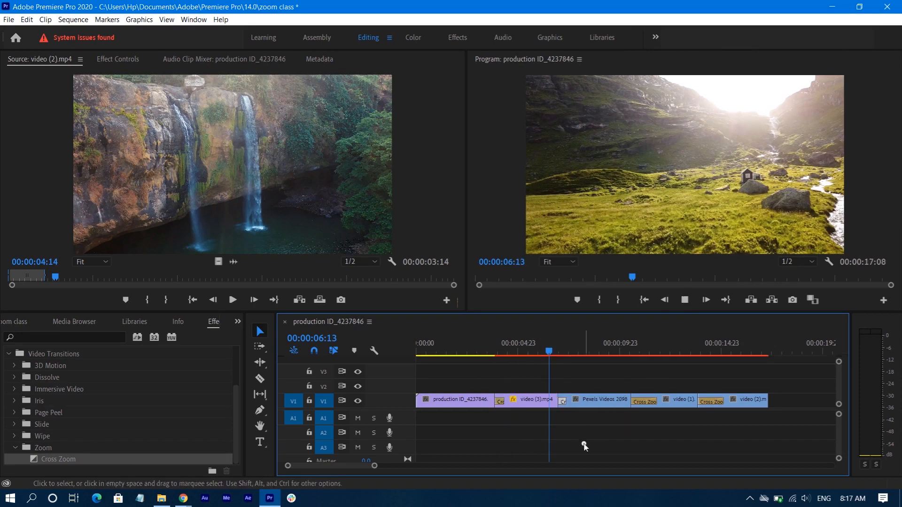
{"action": "key", "text": "space"}
Shorten the Cross Zooms at both ends of video (1).mp4, the one before video (2).mp4 to about 13 frames.
{"action": "left_click", "coordinate": [624, 346]}
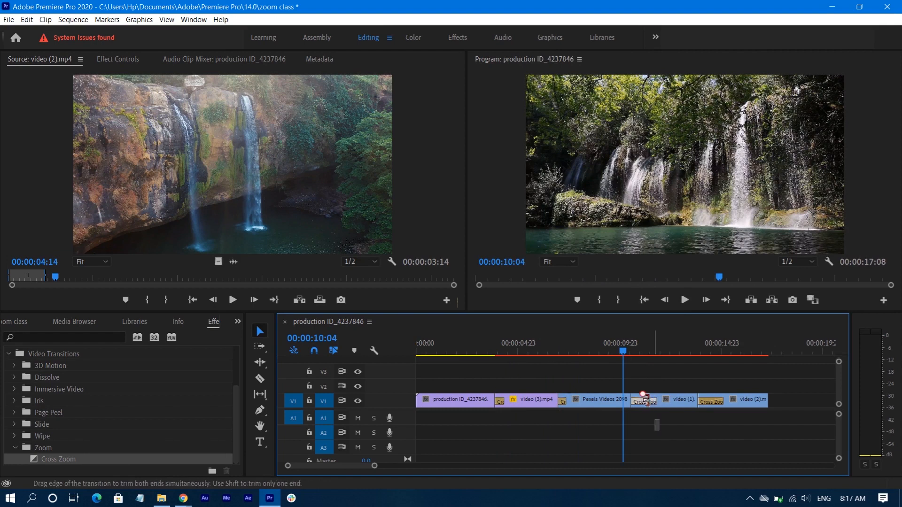
{"action": "left_click_drag", "start_coordinate": [645, 400], "coordinate": [636, 401]}
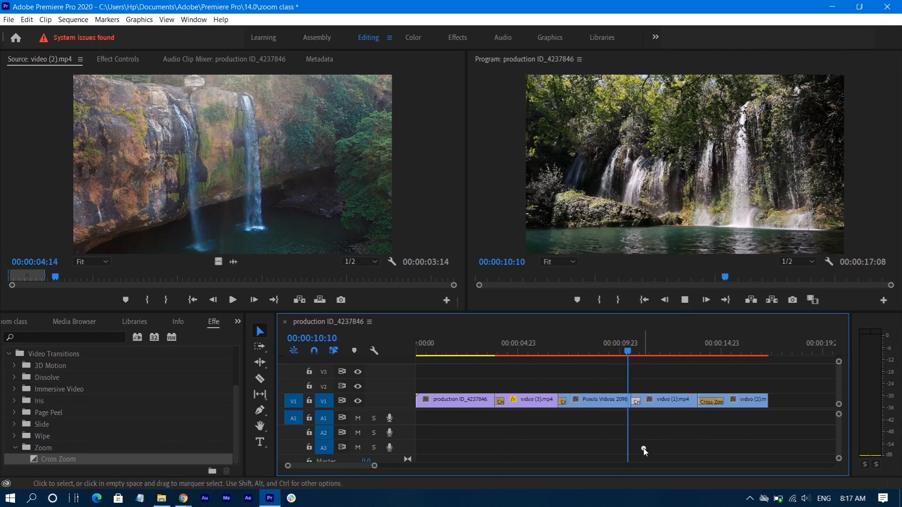
{"action": "key", "text": "space"}
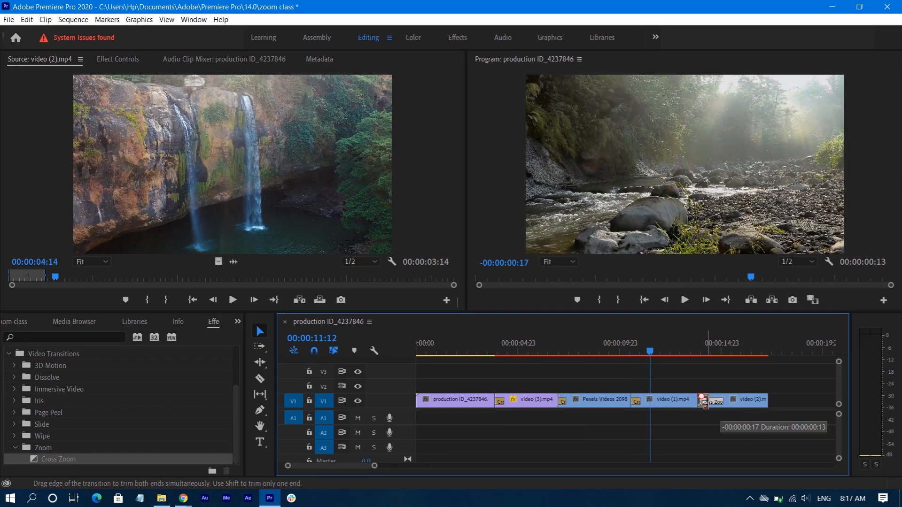
{"action": "left_click_drag", "start_coordinate": [703, 402], "coordinate": [703, 403]}
Move the playhead to 00:00:03:07 and show the first Cross Zoom's settings in Effect Controls.
{"action": "left_click_drag", "start_coordinate": [651, 349], "coordinate": [556, 363]}
{"action": "left_click_drag", "start_coordinate": [477, 368], "coordinate": [477, 368]}
{"action": "left_click", "coordinate": [484, 344]}
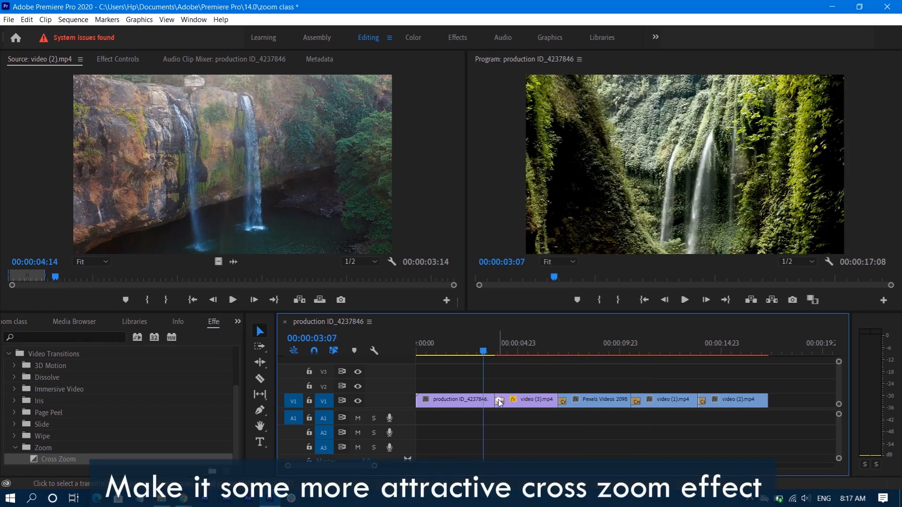
{"action": "double_click", "coordinate": [500, 402]}
{"action": "left_click", "coordinate": [497, 261]}
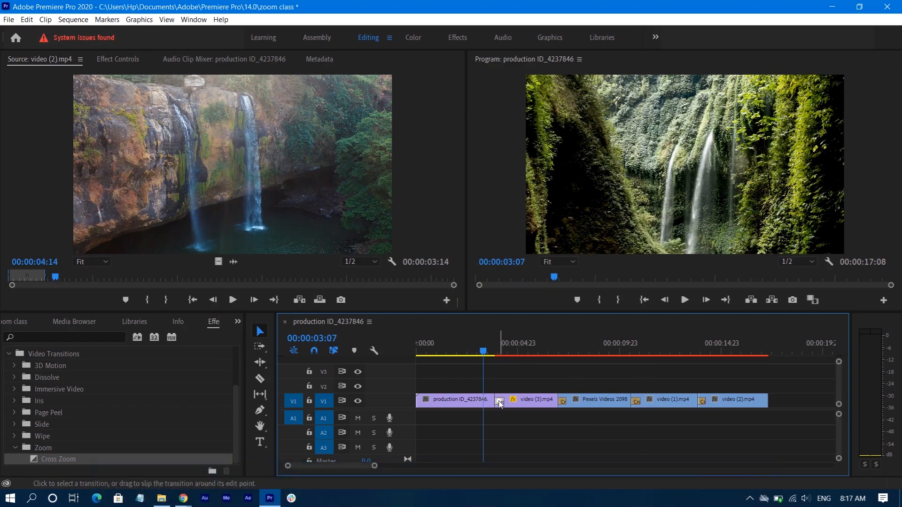
{"action": "left_click", "coordinate": [112, 66]}
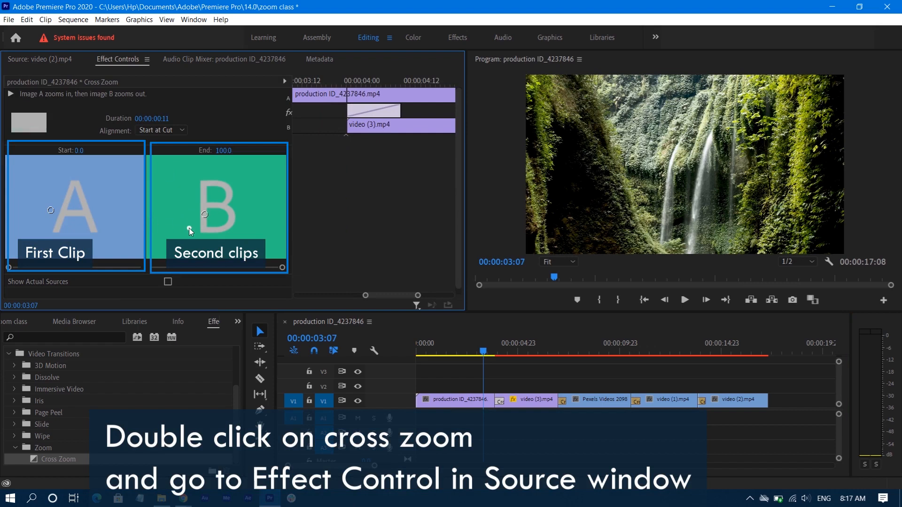
Undo the last zoom-centre change, and centre the first Cross Zoom on its cut with a duration of 13 frames.
{"action": "key", "text": "ctrl+z"}
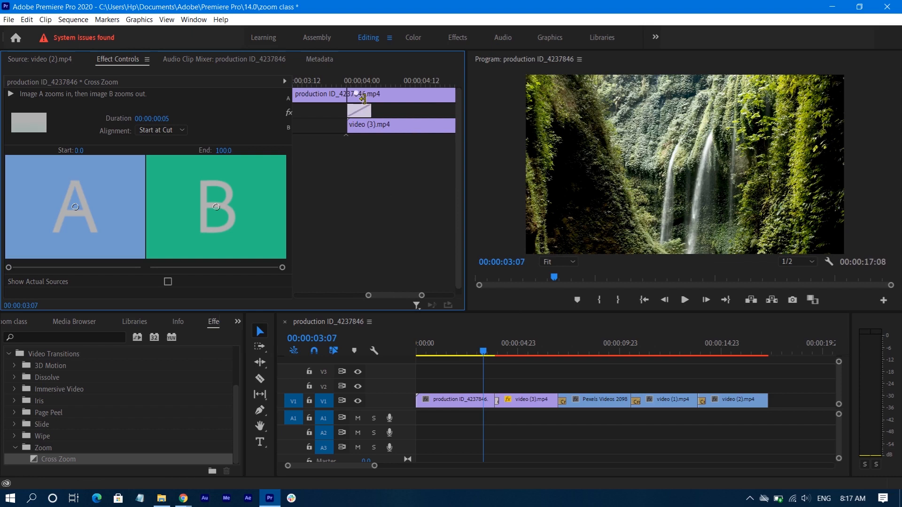
{"action": "left_click_drag", "start_coordinate": [353, 112], "coordinate": [348, 111]}
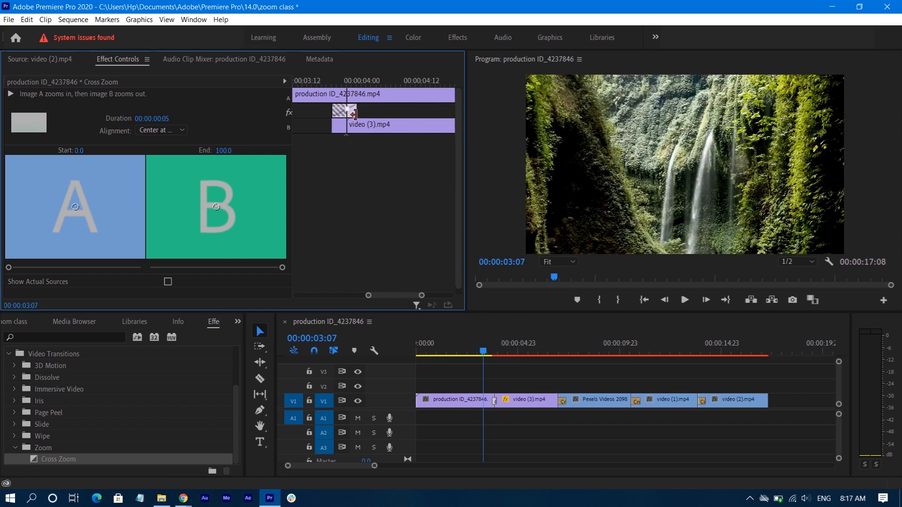
{"action": "left_click_drag", "start_coordinate": [391, 113], "coordinate": [363, 135]}
Play back and scrub through the centred first Cross Zoom transition.
{"action": "left_click", "coordinate": [484, 352]}
{"action": "key", "text": "space"}
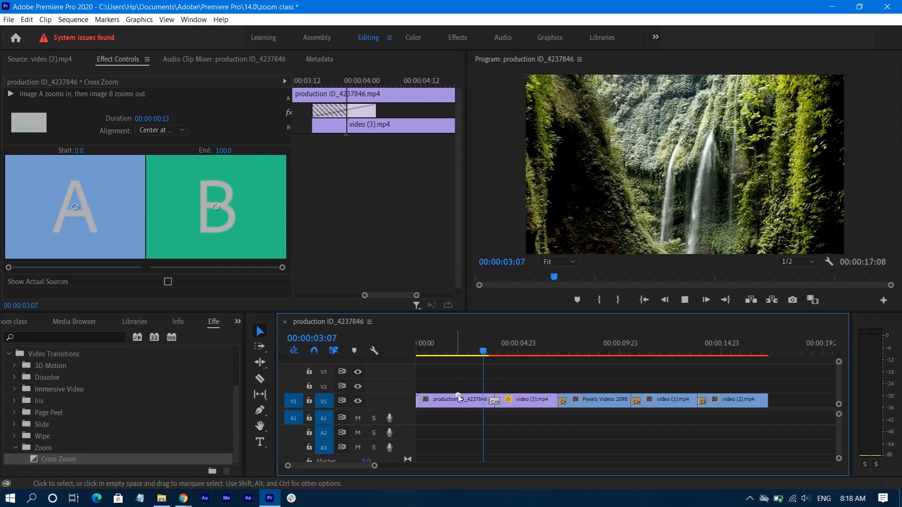
{"action": "left_click", "coordinate": [509, 354]}
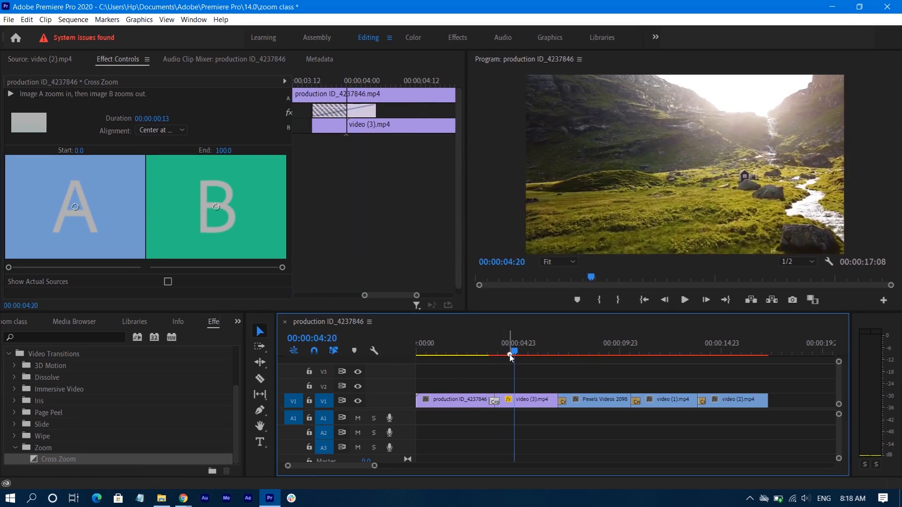
{"action": "mouse_move", "coordinate": [509, 355]}
{"action": "left_mouse_down"}
{"action": "mouse_move", "coordinate": [489, 368]}
{"action": "mouse_move", "coordinate": [490, 350]}
{"action": "mouse_move", "coordinate": [502, 353]}
{"action": "left_mouse_up"}
{"action": "left_click", "coordinate": [487, 362]}
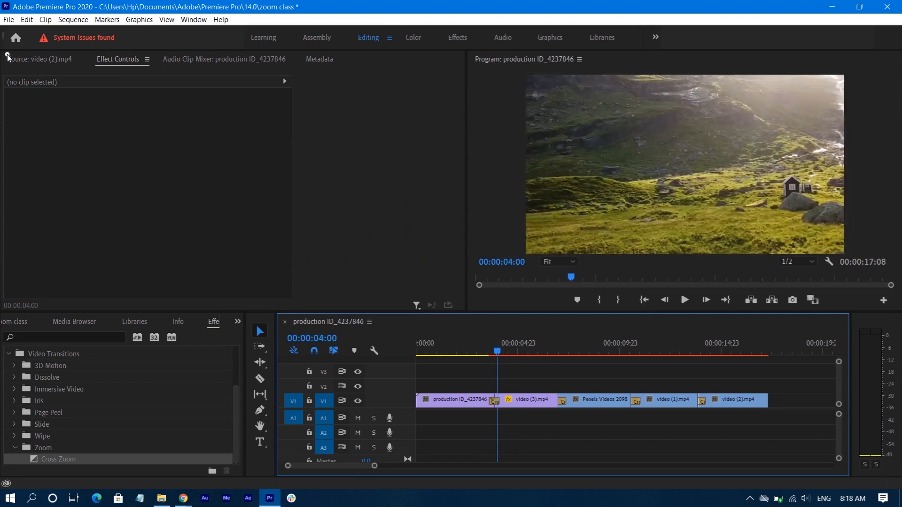
Extend the Cross Zoom between video (3).mp4 and Pexels Videos 2098989.mp4 back across the cut, to a duration of 00:00:01:01.
{"action": "left_click", "coordinate": [562, 352]}
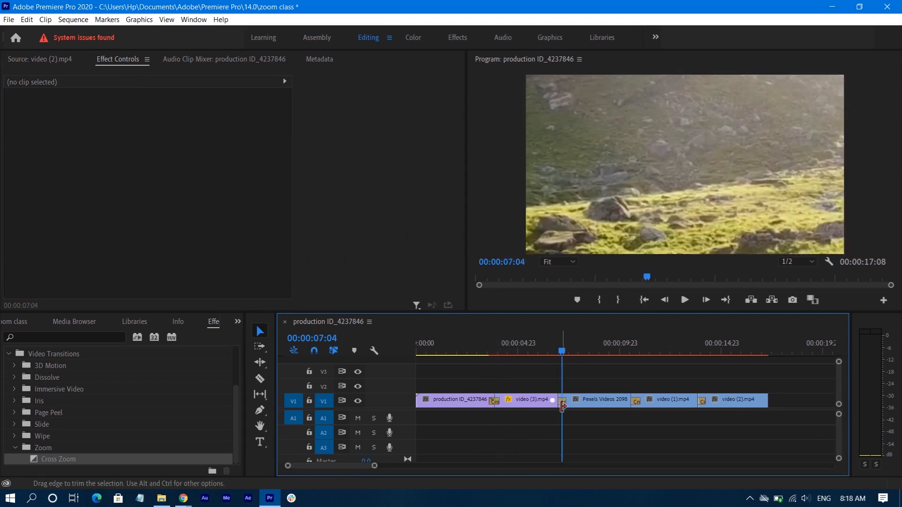
{"action": "left_click", "coordinate": [563, 401]}
{"action": "left_click_drag", "start_coordinate": [350, 111], "coordinate": [351, 111]}
{"action": "mouse_move", "coordinate": [562, 353]}
{"action": "left_mouse_down"}
{"action": "mouse_move", "coordinate": [551, 358]}
{"action": "mouse_move", "coordinate": [573, 354]}
{"action": "left_mouse_up"}
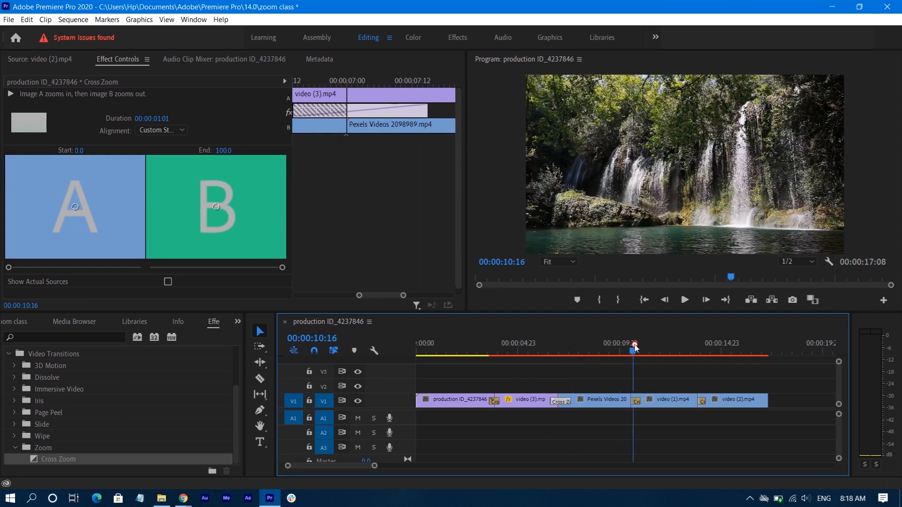
Extend the Cross Zoom between Pexels Videos 2098989.mp4 and video (1).mp4 across its cut to a 17-frame duration, and play it back.
{"action": "left_click", "coordinate": [636, 403]}
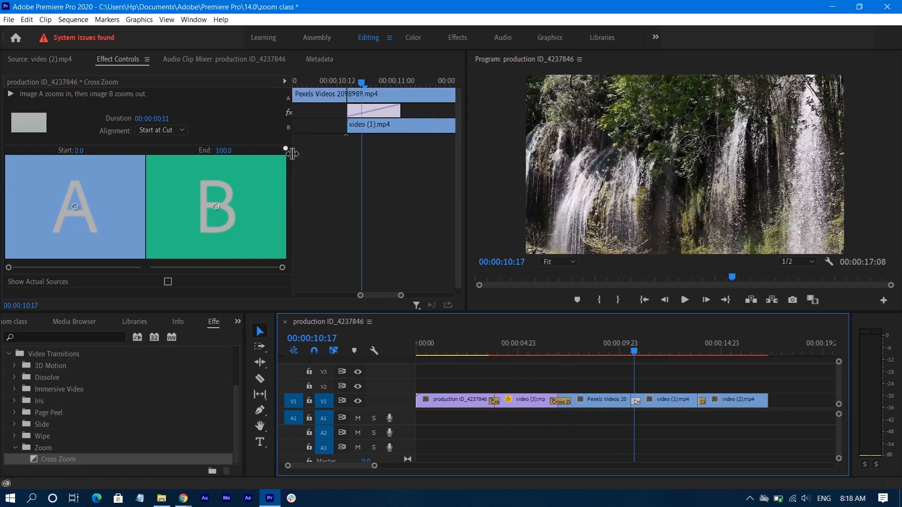
{"action": "left_click_drag", "start_coordinate": [400, 110], "coordinate": [377, 116]}
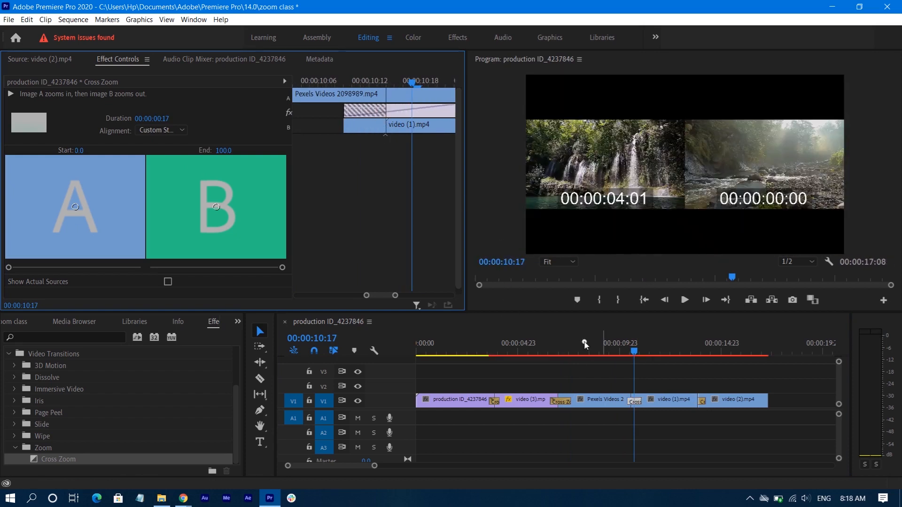
{"action": "left_click_drag", "start_coordinate": [635, 347], "coordinate": [620, 349]}
{"action": "key", "text": "space"}
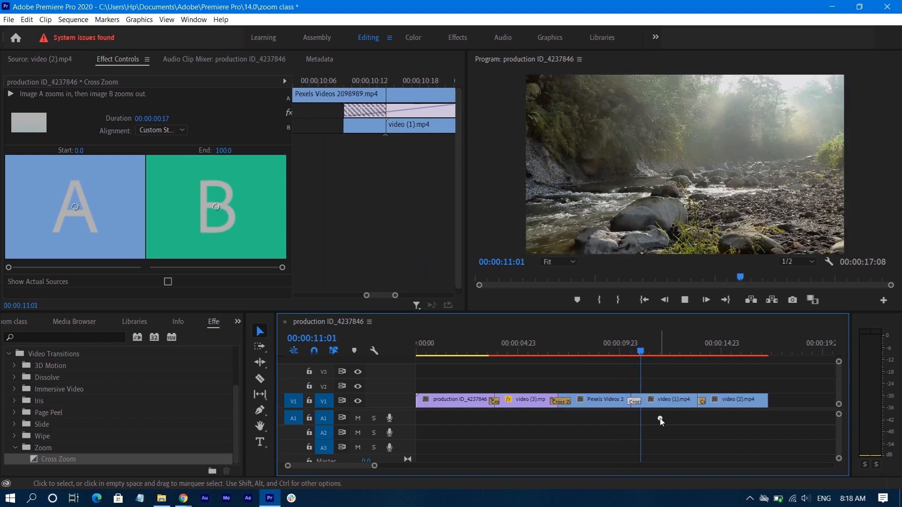
{"action": "key", "text": "space"}
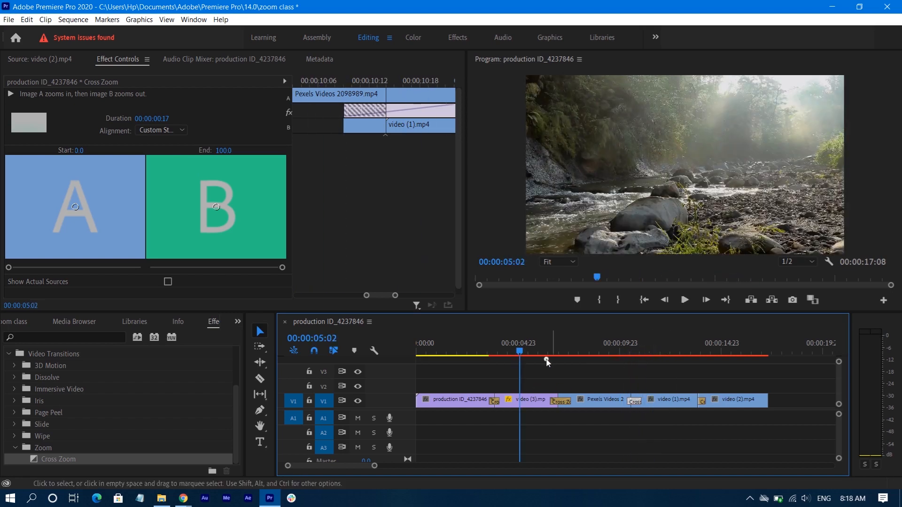